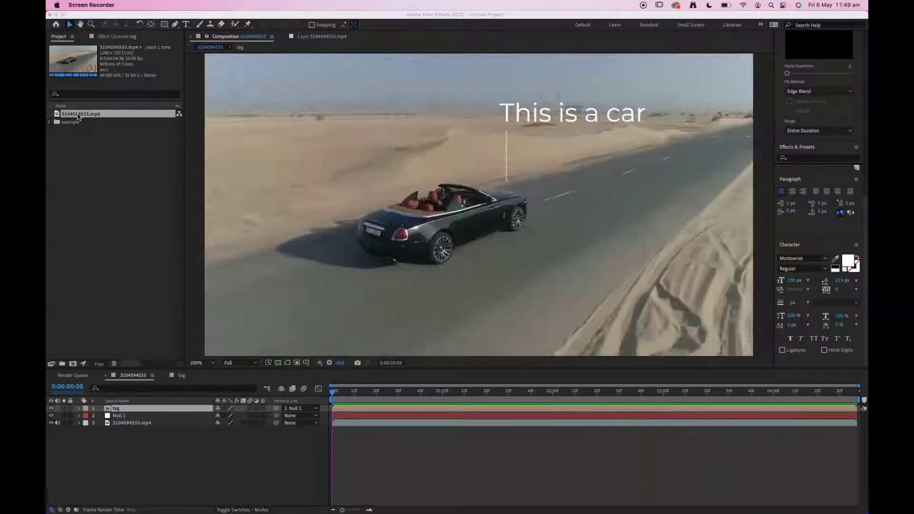
- Create a new composition from the 3104594555.mp4 footage in the project
left_click(77, 116)
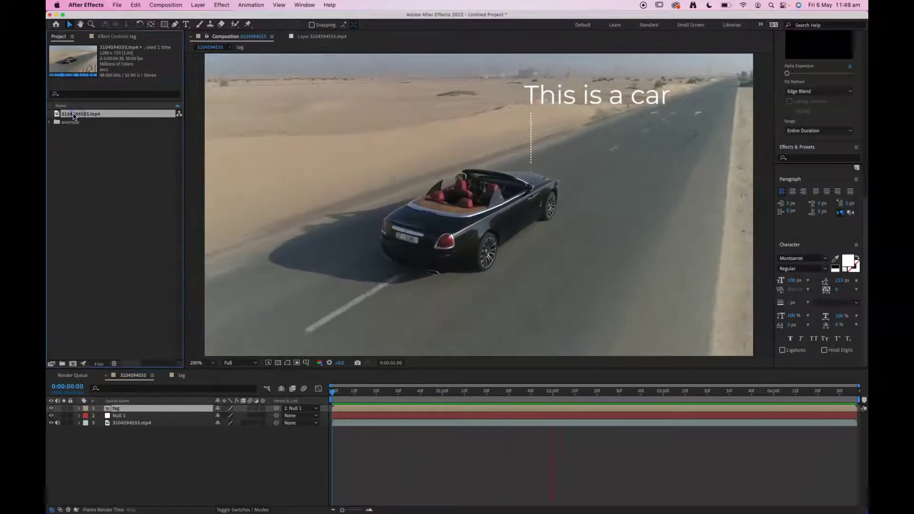
left_click_drag(78, 116, 74, 364)
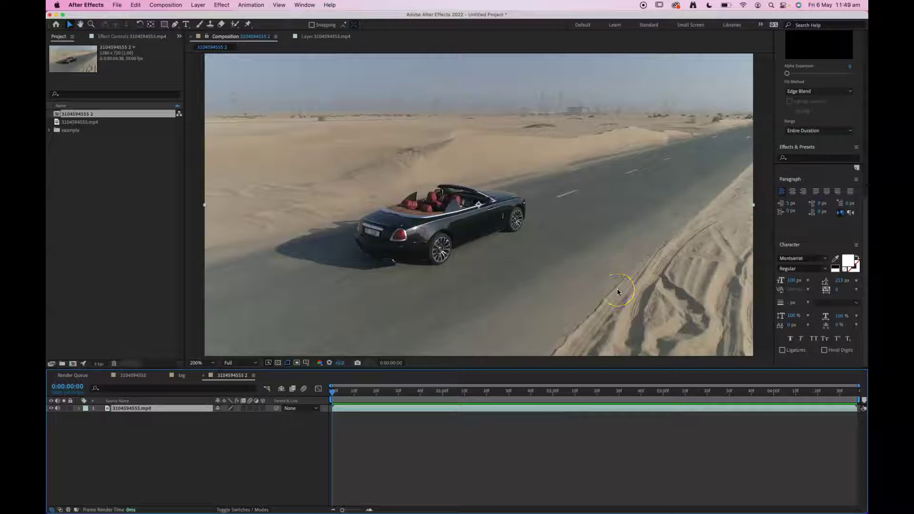
- Find the Tracker controls and start a Track Motion on the 3104594555.mp4 layer
left_click(303, 5)
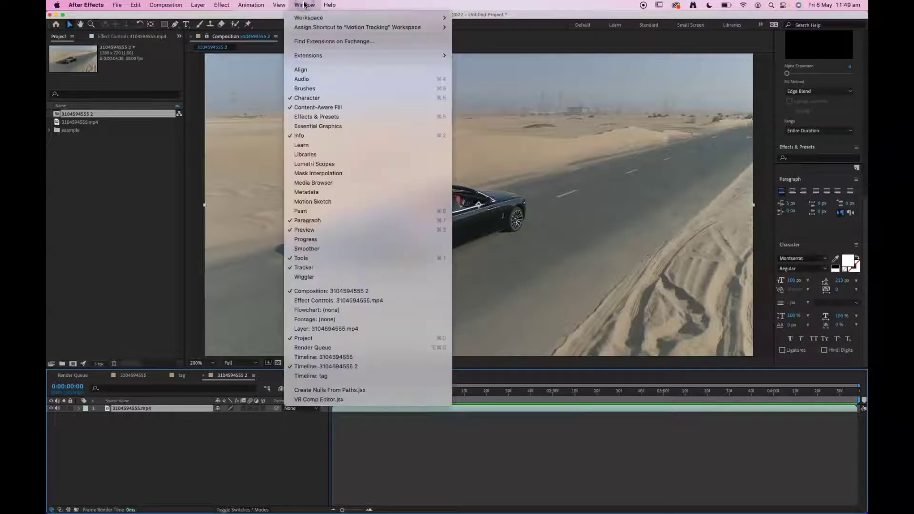
mouse_move(323, 17)
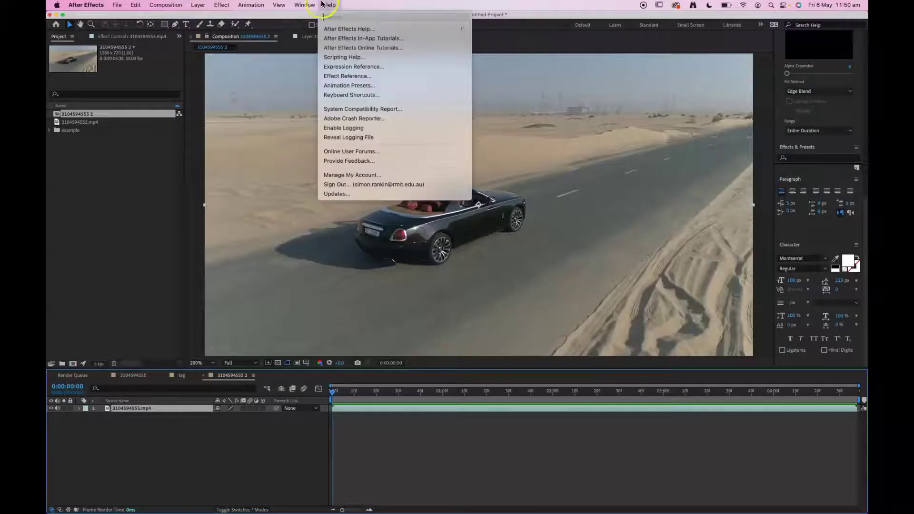
left_click(304, 5)
scroll(812, 201, "up", 3)
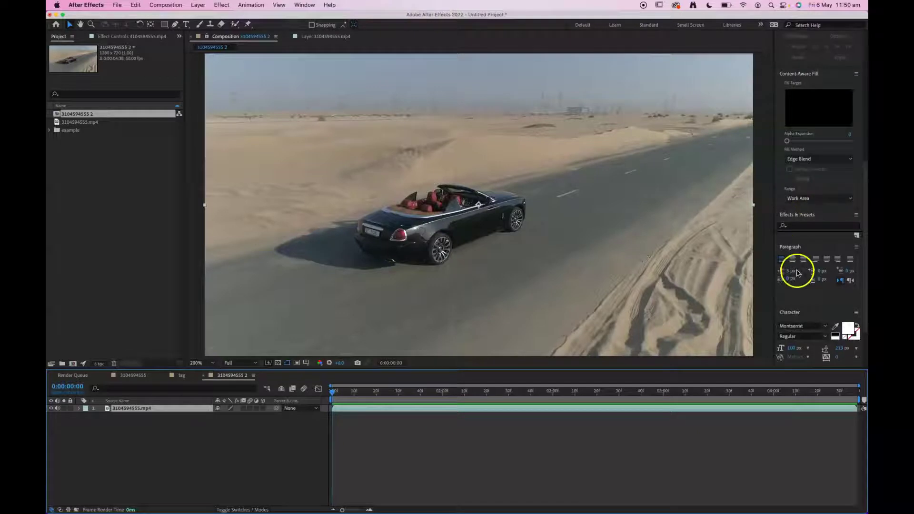
scroll(805, 262, "down", 3)
scroll(815, 261, "up", 9)
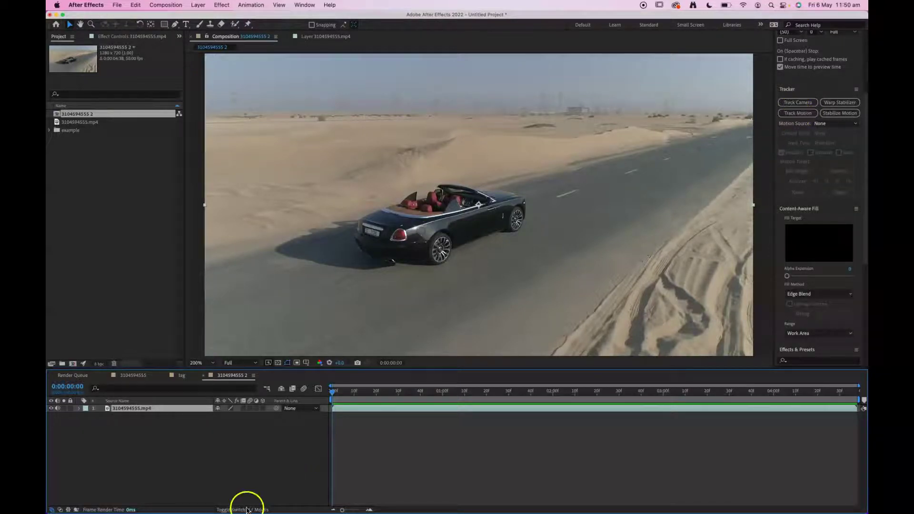
left_click(147, 435)
left_click(132, 409)
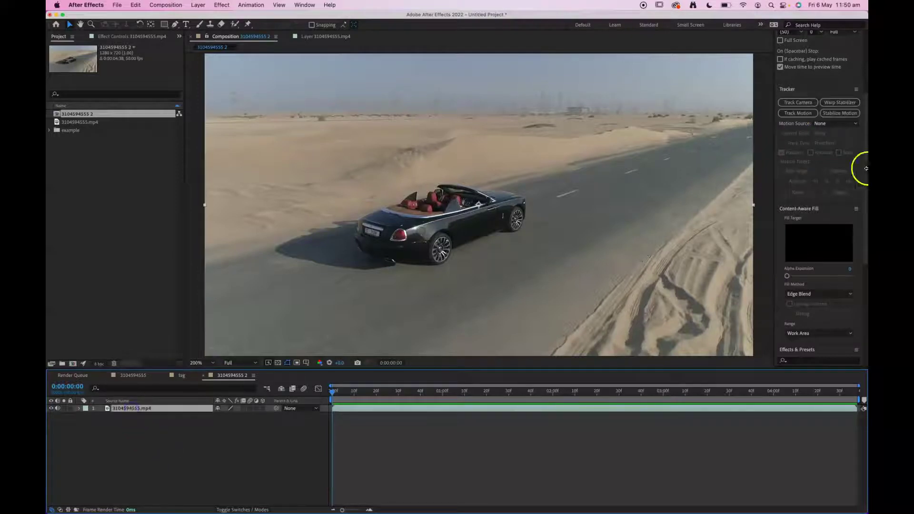
left_click(804, 113)
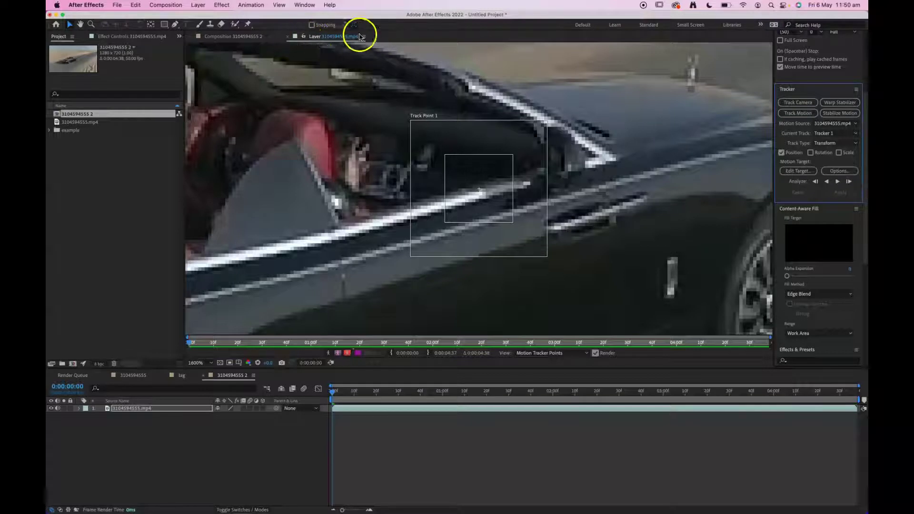
- Place the track point over the ornament on the car's bonnet at the first frame
key("comma")
key("comma")
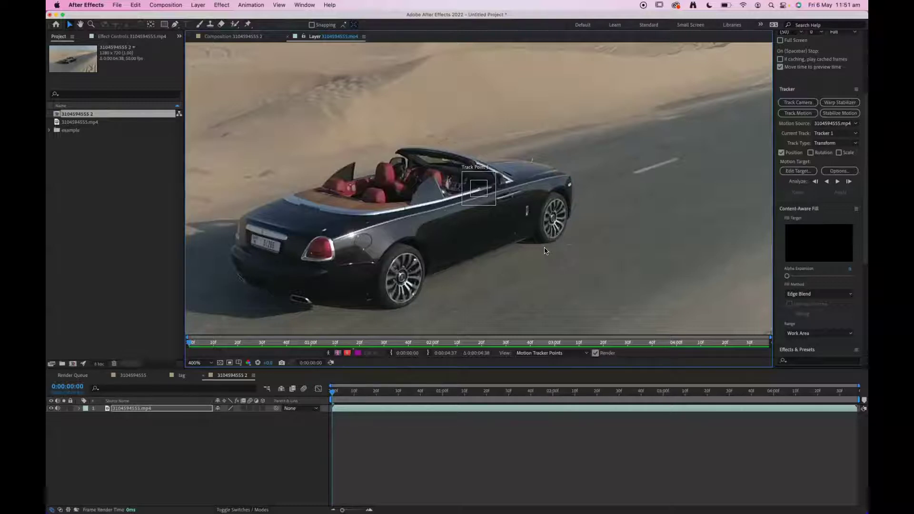
left_click_drag(347, 392, 308, 368)
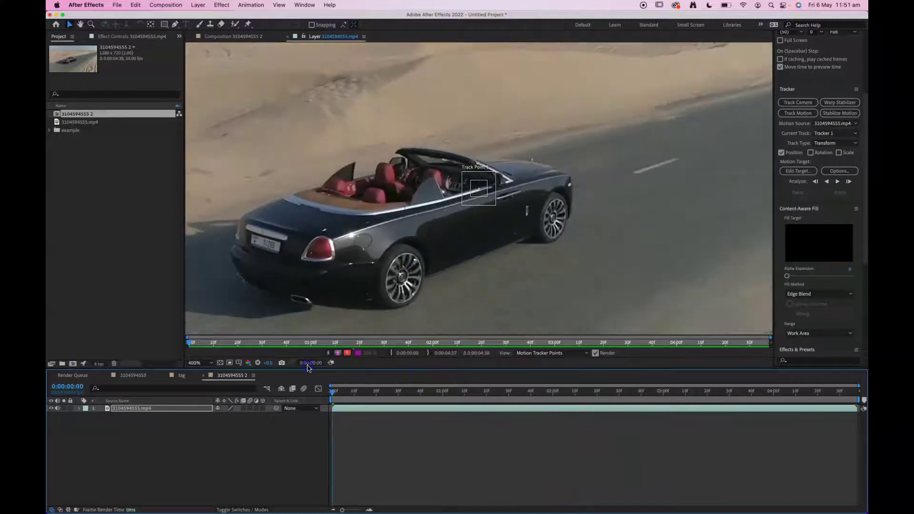
left_click_drag(354, 388, 344, 391)
left_click_drag(341, 393, 323, 368)
left_click_drag(570, 172, 571, 185)
left_click_drag(486, 190, 536, 164)
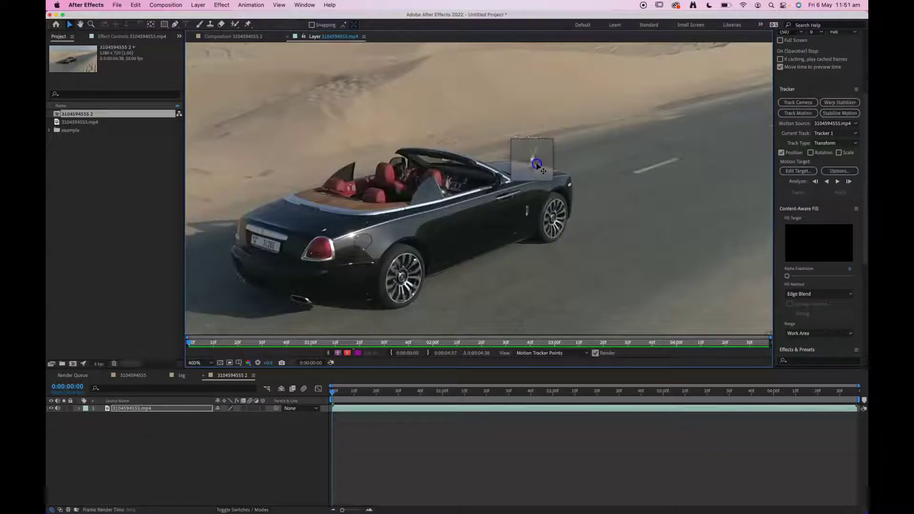
left_click_drag(537, 165, 536, 165)
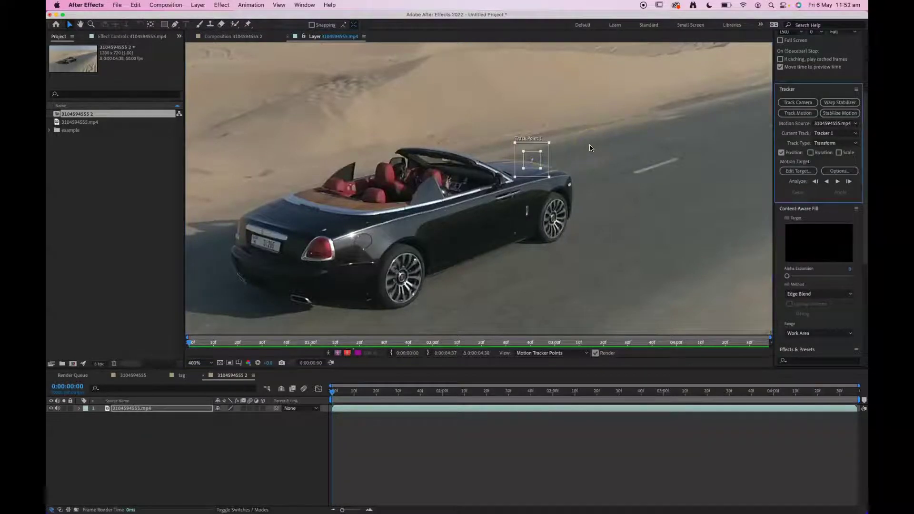
- Centre the track point on the bonnet ornament and shrink its inner feature region closely around the ornament
key("period")
key("period")
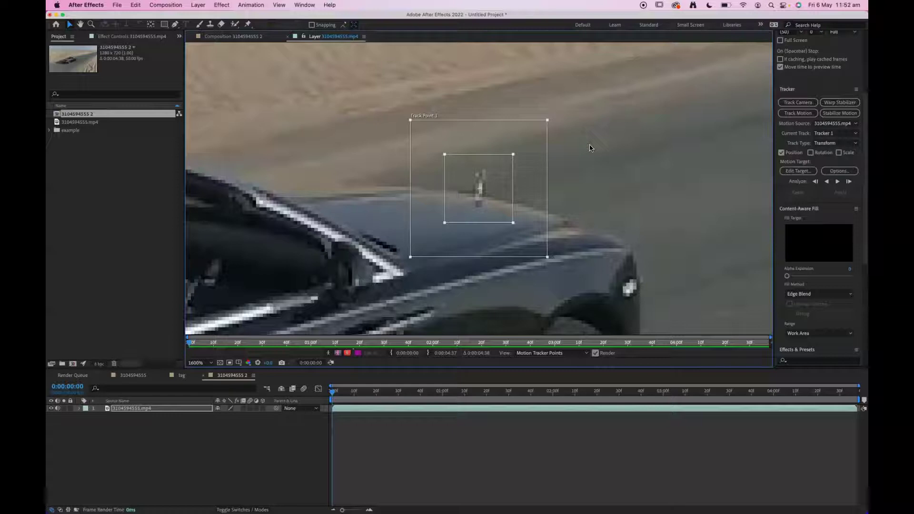
scroll(591, 148, "up", 1)
mouse_move(496, 179)
left_mouse_down()
mouse_move(505, 171)
mouse_move(496, 177)
left_mouse_up()
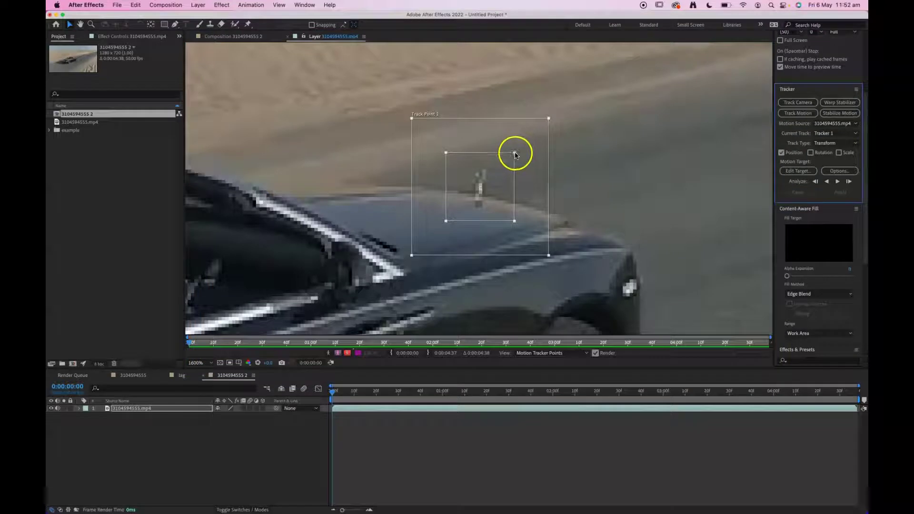
mouse_move(479, 187)
left_mouse_down()
mouse_move(496, 180)
mouse_move(482, 188)
mouse_move(493, 187)
left_mouse_up()
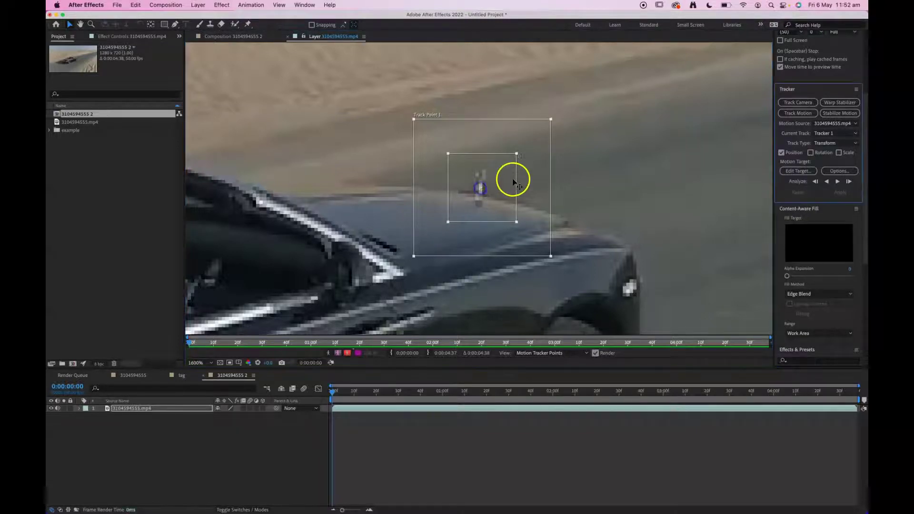
left_click_drag(517, 154, 480, 190)
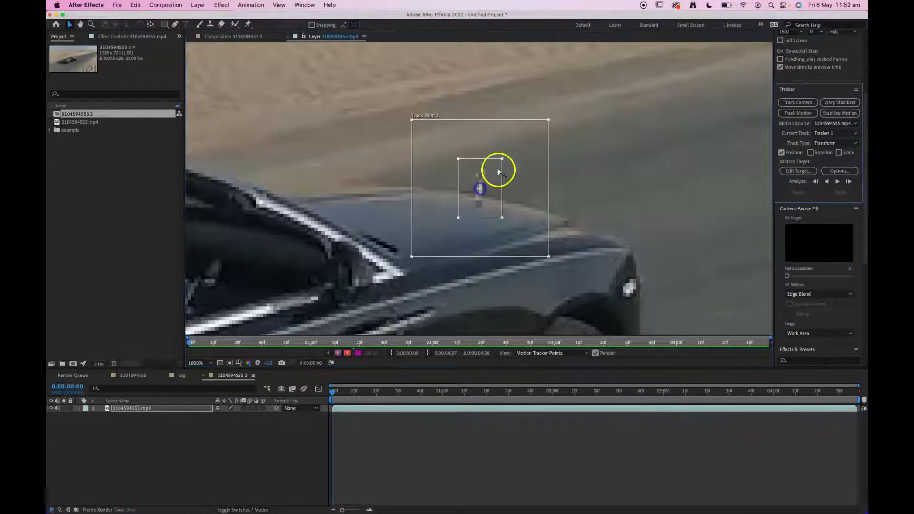
left_click_drag(502, 160, 501, 162)
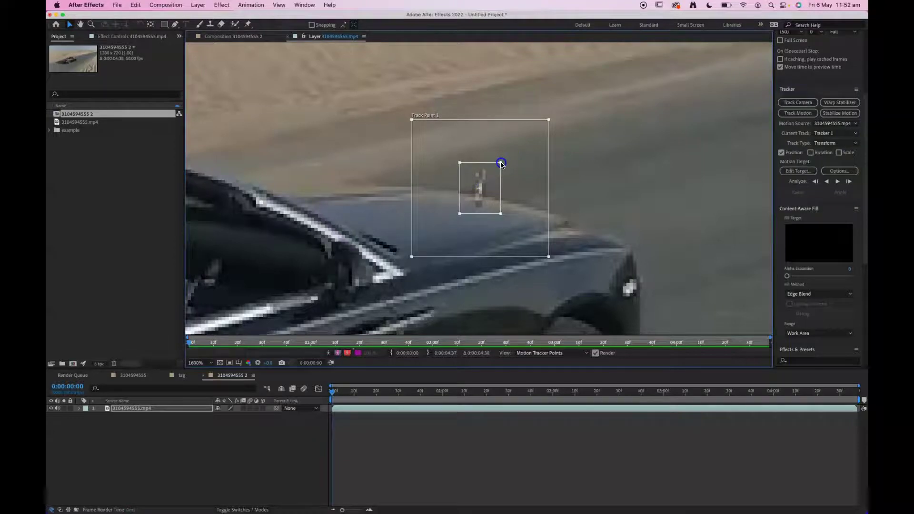
- Shrink the track point's outer search region around the bonnet ornament and tighten the inner feature region slightly
left_click_drag(548, 120, 517, 144)
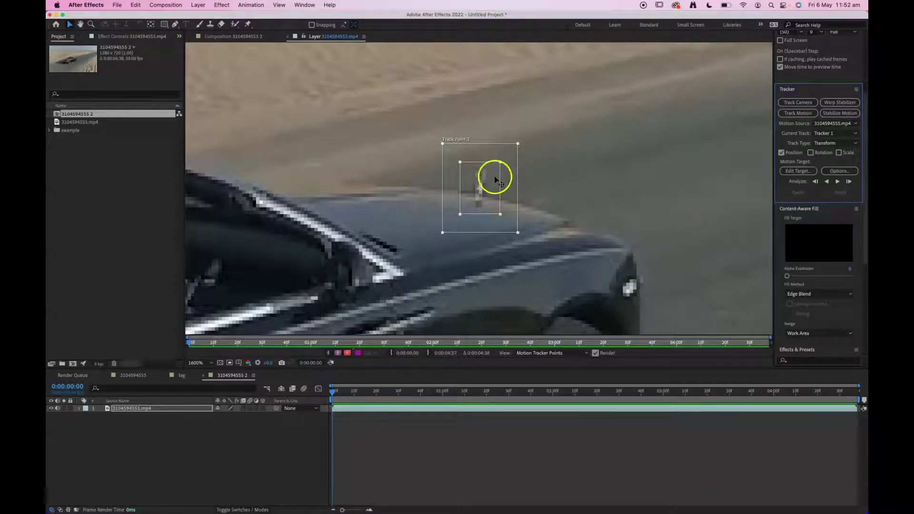
left_click_drag(474, 175, 493, 174)
left_click(515, 149)
left_click_drag(519, 146, 514, 149)
left_click(500, 213)
left_click_drag(501, 213, 499, 212)
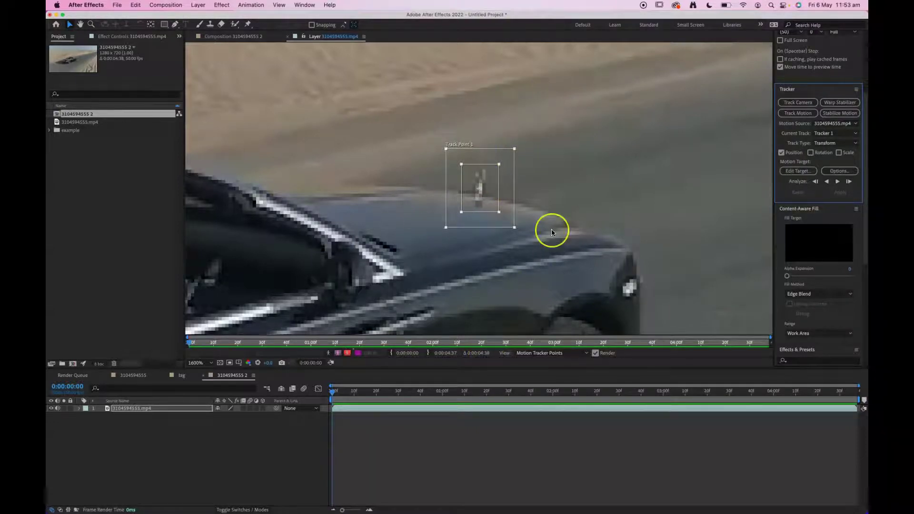
- Analyze the track point's motion forward from the first frame and scrub through the clip to review the tracked path
left_click_drag(338, 391, 316, 392)
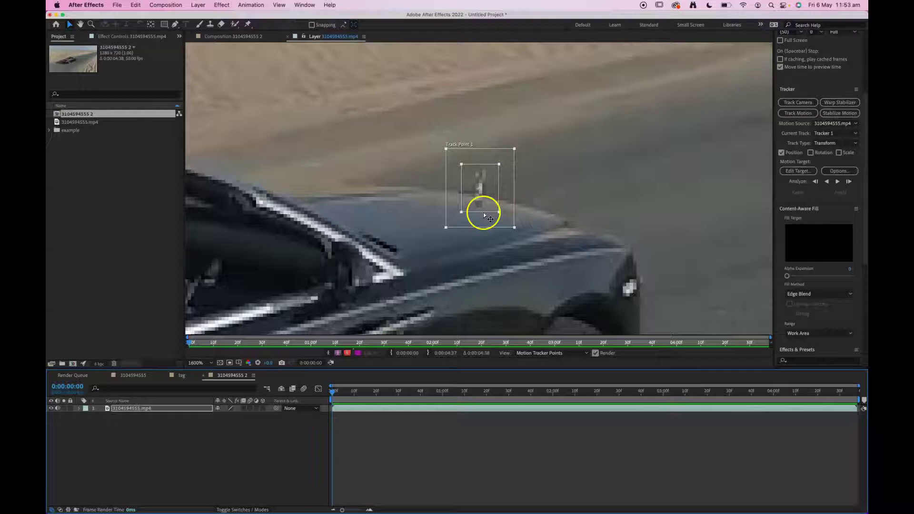
left_click_drag(488, 195, 488, 199)
mouse_move(488, 188)
left_mouse_down()
mouse_move(478, 197)
mouse_move(478, 167)
mouse_move(494, 177)
mouse_move(469, 200)
mouse_move(479, 190)
mouse_move(486, 198)
mouse_move(502, 161)
mouse_move(491, 188)
left_mouse_up()
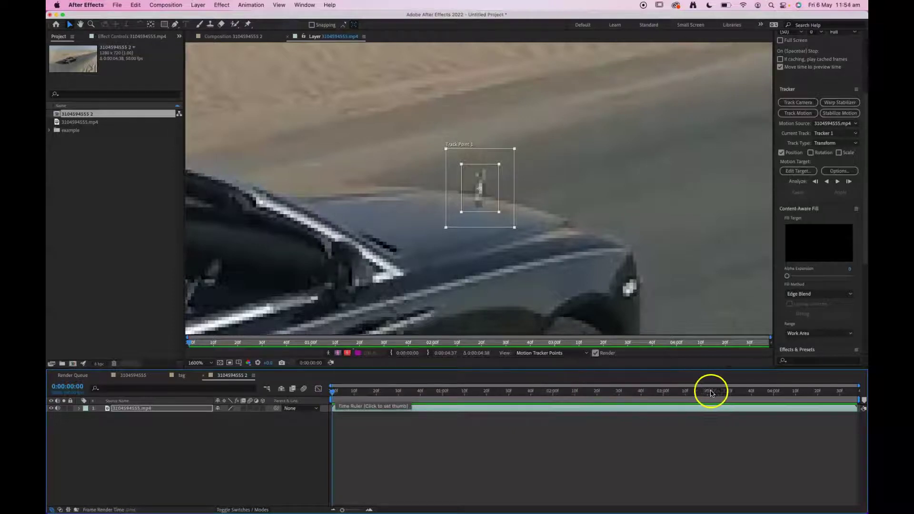
mouse_move(343, 509)
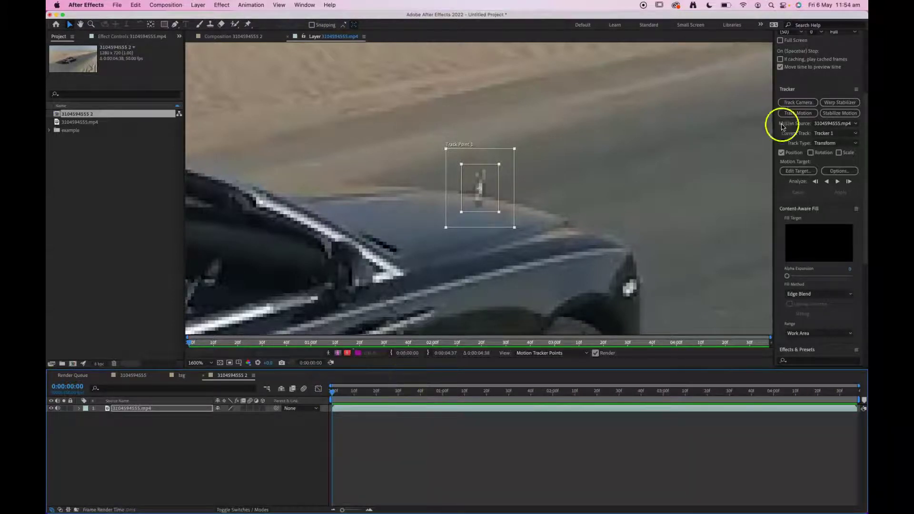
left_click(839, 182)
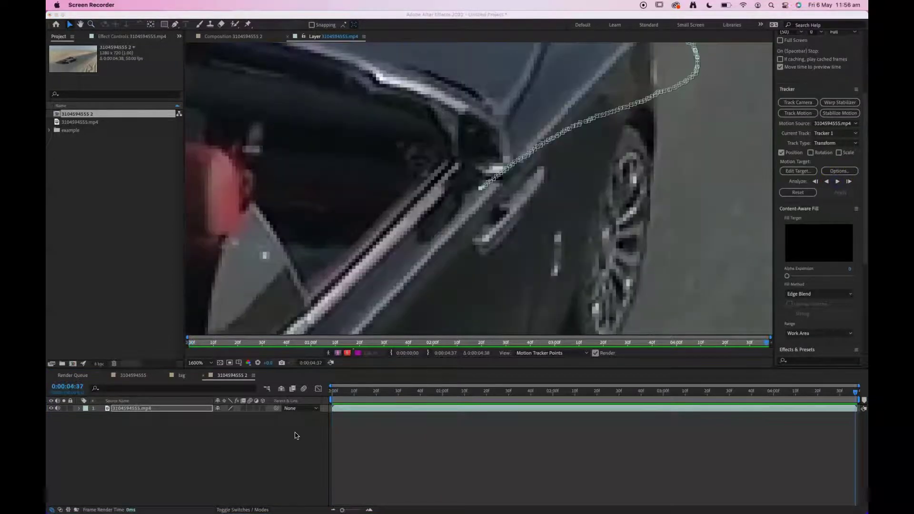
scroll(614, 248, "down", 2)
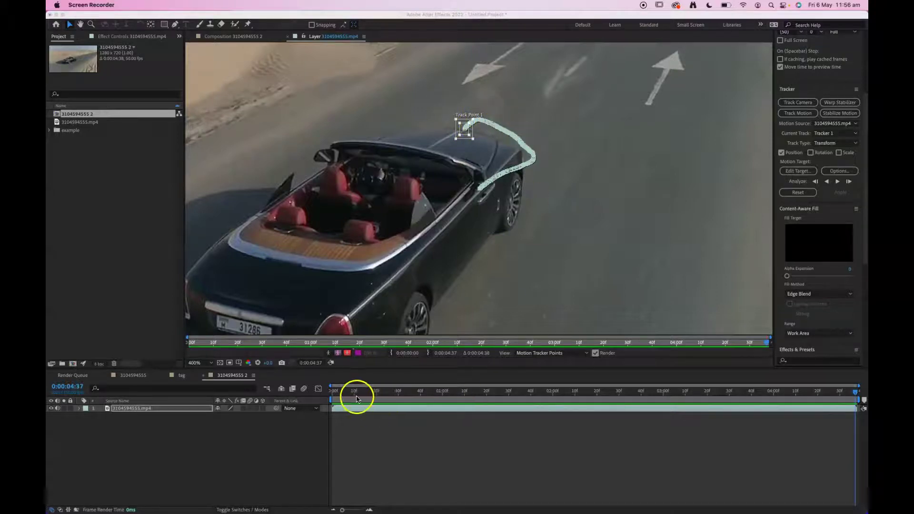
left_click(385, 396)
left_click_drag(399, 392, 241, 378)
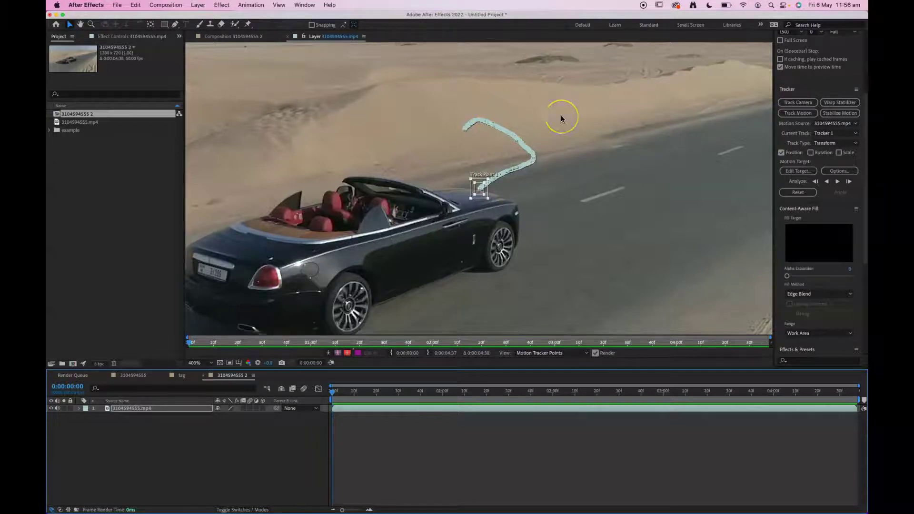
- Add a null object layer to the composition
left_click(197, 5)
mouse_move(199, 19)
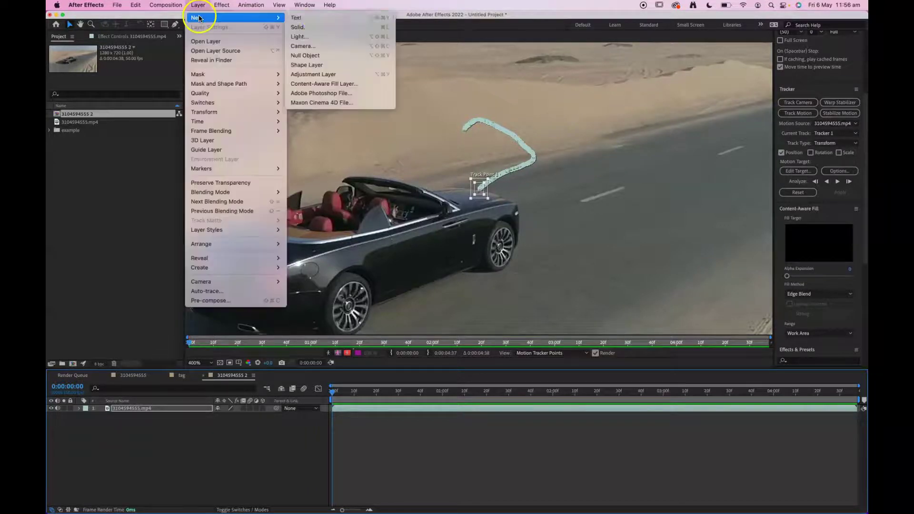
left_click(319, 59)
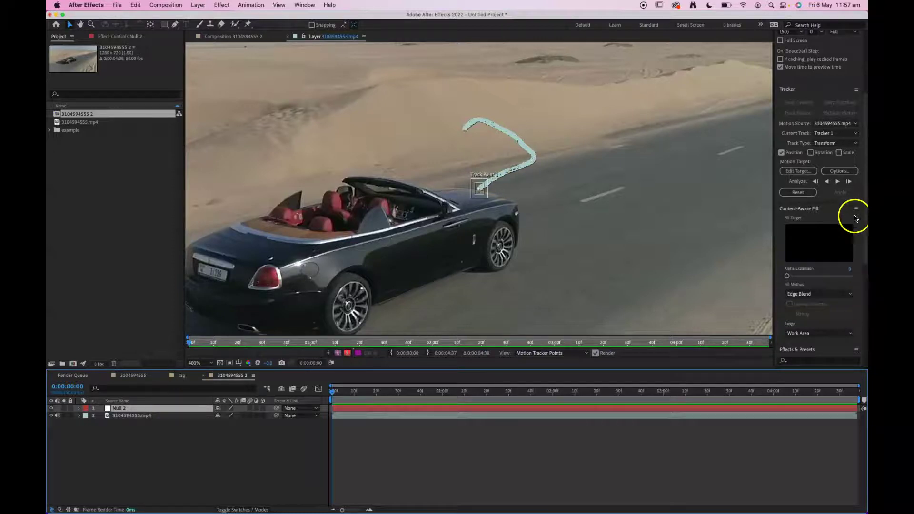
- Set the new null as the tracker's motion target and apply the tracked motion in the X and Y dimensions
left_click(795, 174)
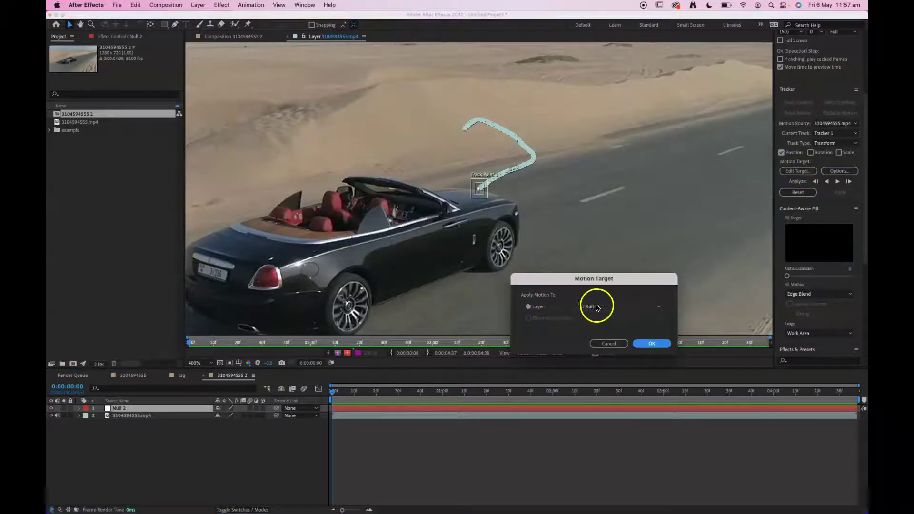
left_click(656, 344)
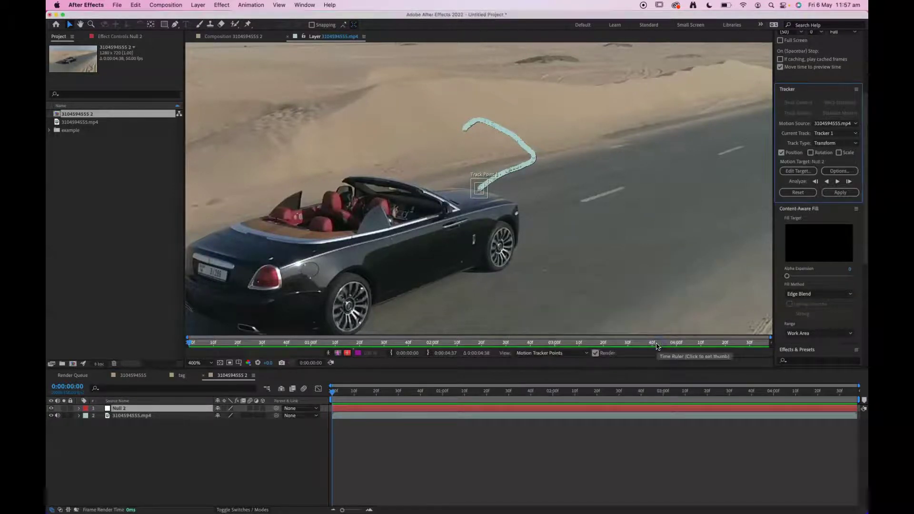
left_click(795, 193)
left_click(841, 193)
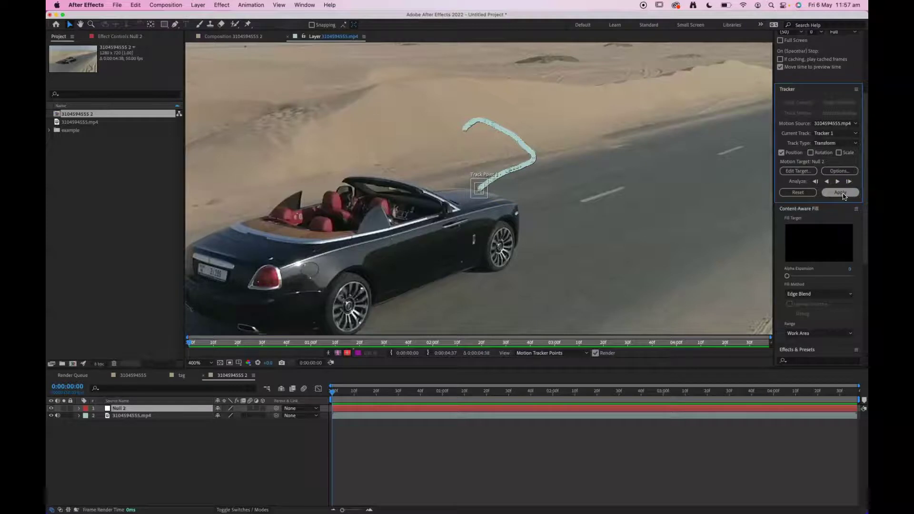
left_click(844, 193)
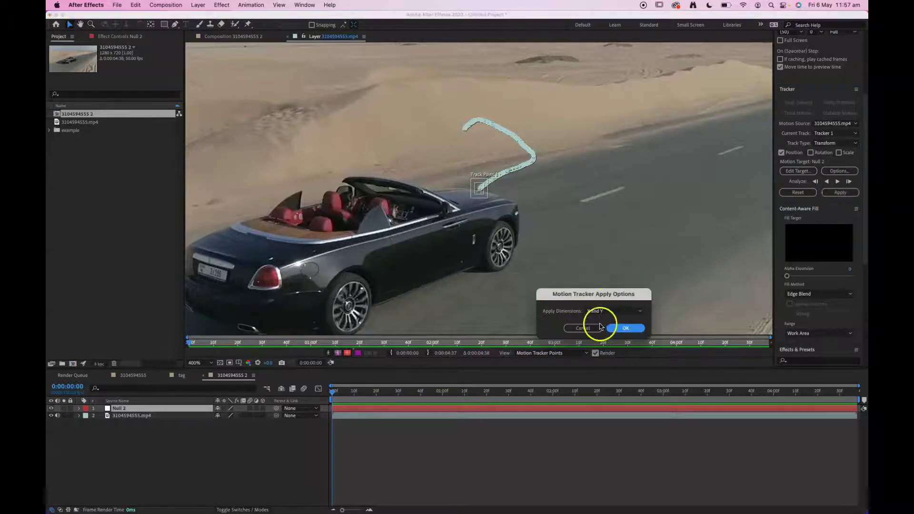
left_click(626, 328)
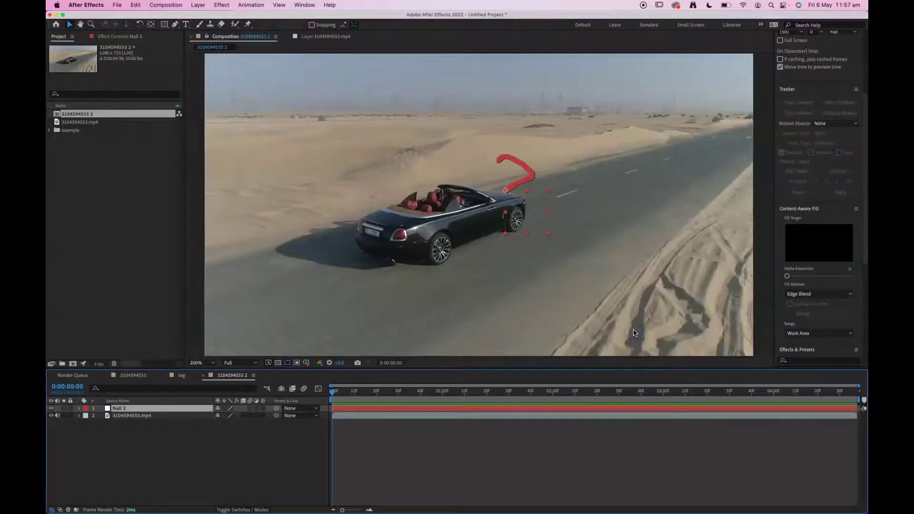
- Reveal the null layer's keyframed Position property and scrub the timeline to inspect its tracked motion
left_click(80, 409)
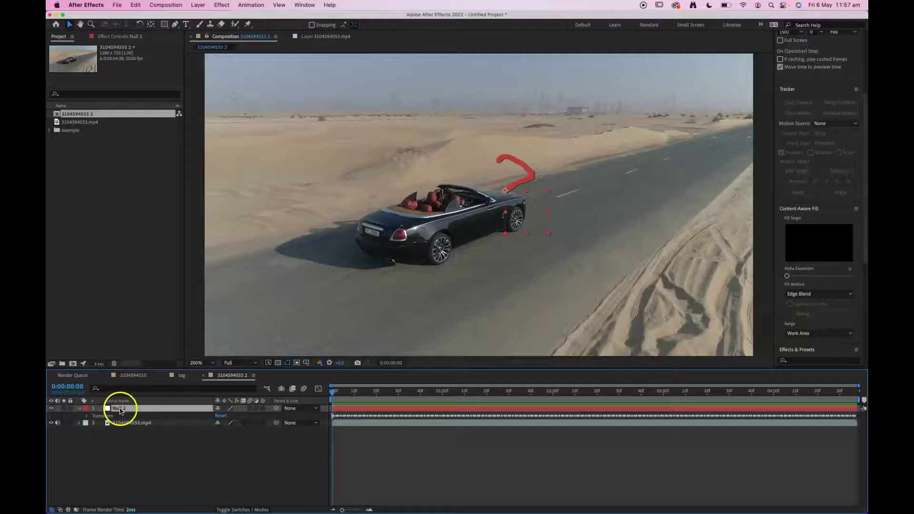
key("u")
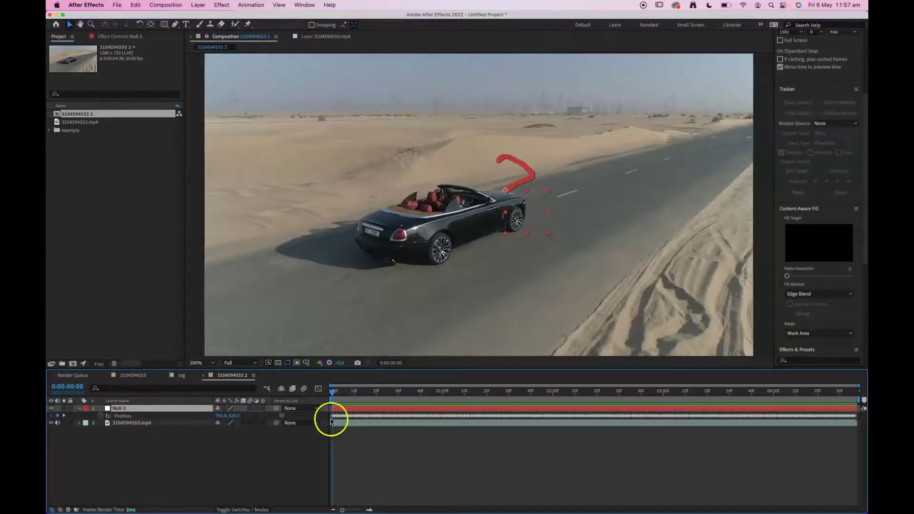
left_click_drag(344, 399, 124, 402)
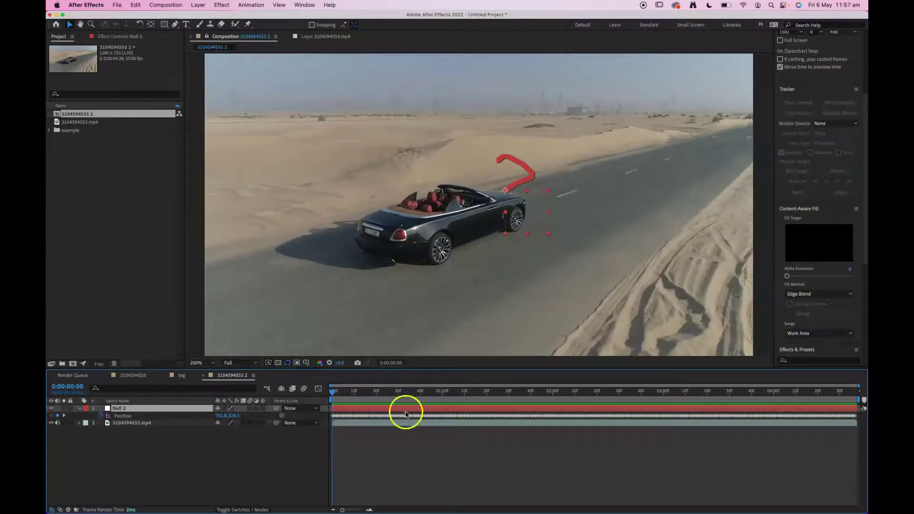
- Return to the first frame, collapse the null layer's properties and select the null
left_click_drag(336, 394, 252, 387)
mouse_move(318, 387)
left_mouse_down()
mouse_move(723, 390)
mouse_move(305, 393)
left_mouse_up()
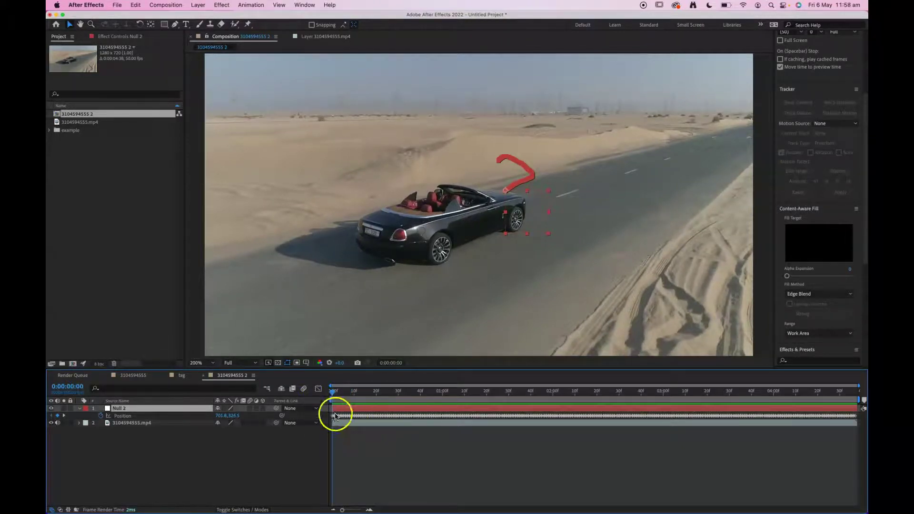
left_click(80, 408)
left_click(121, 457)
left_click(123, 409)
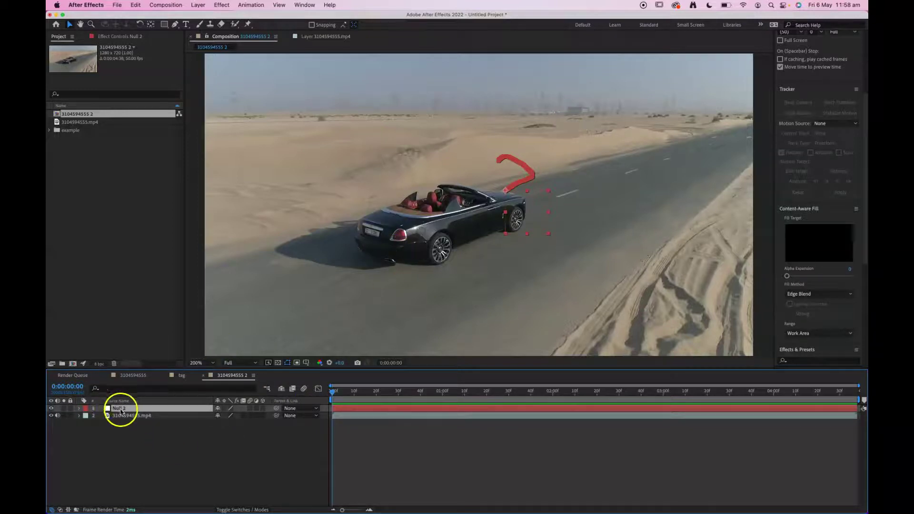
key("Return")
- Add a text layer reading "This is a car" in the sky above the car
left_click(185, 24)
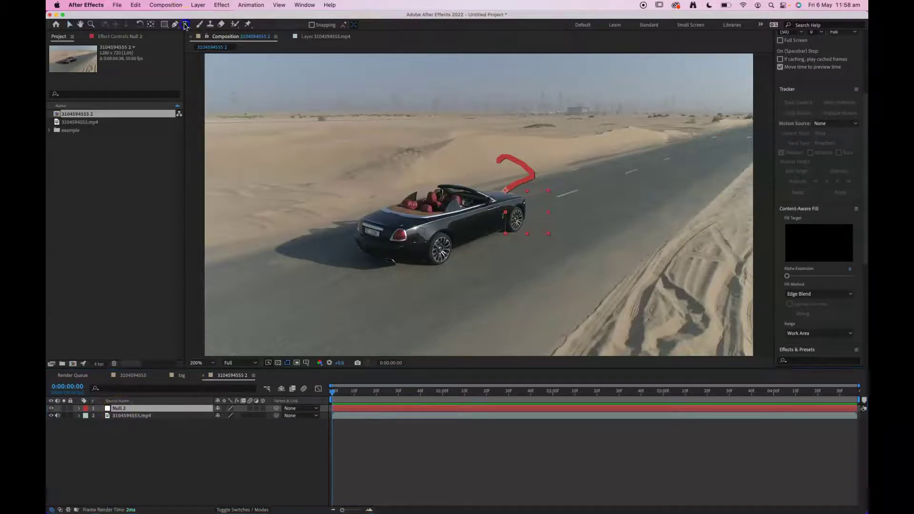
left_click(471, 112)
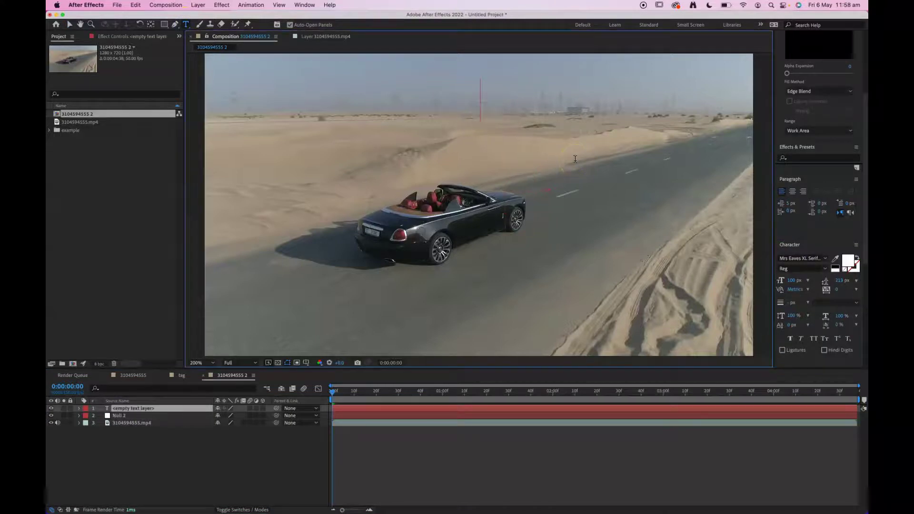
type("This is a car")
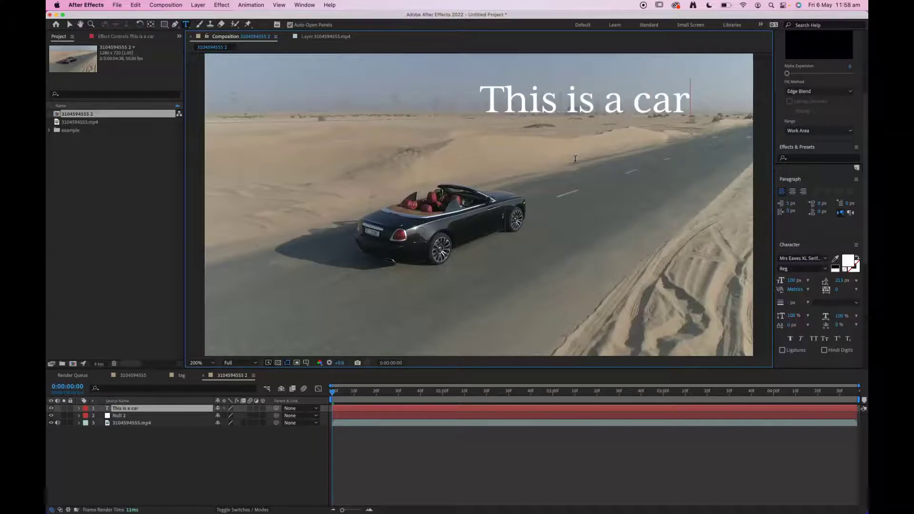
- Change the font of the whole "This is a car" text to Montserrat Regular
key("super+a")
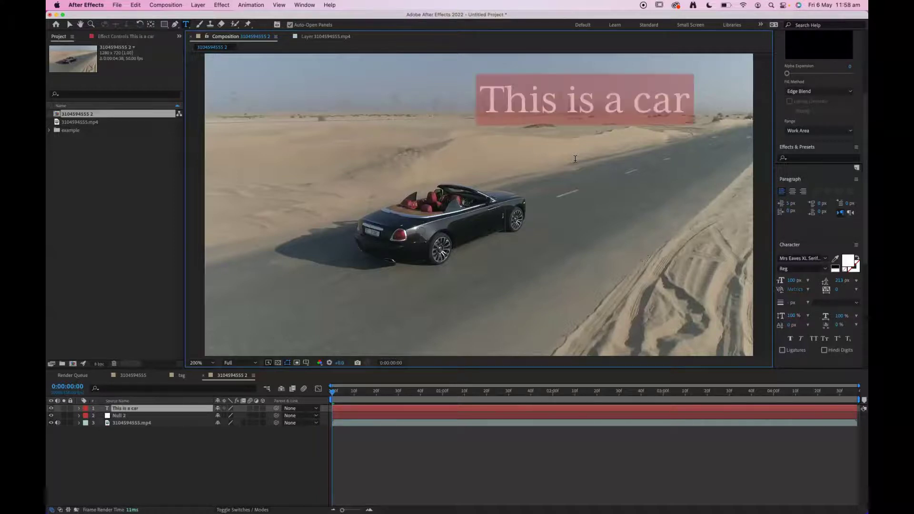
left_click(803, 257)
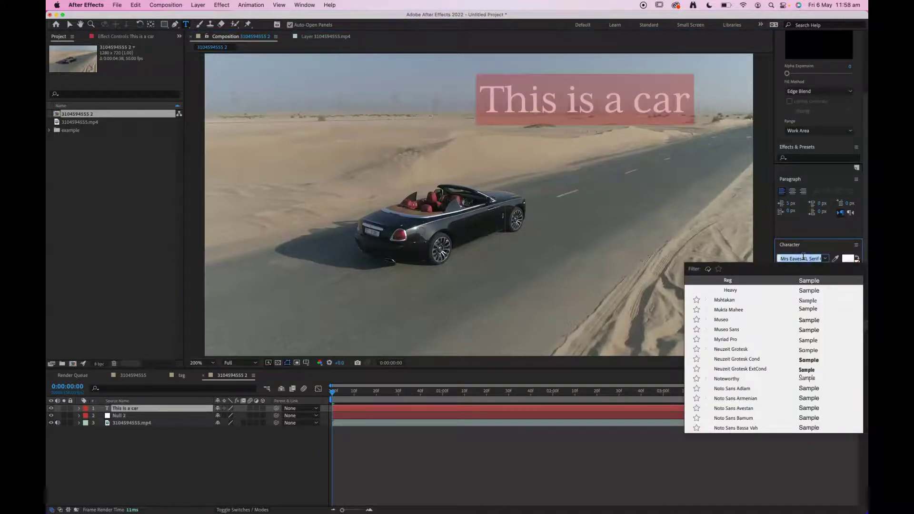
type("mon")
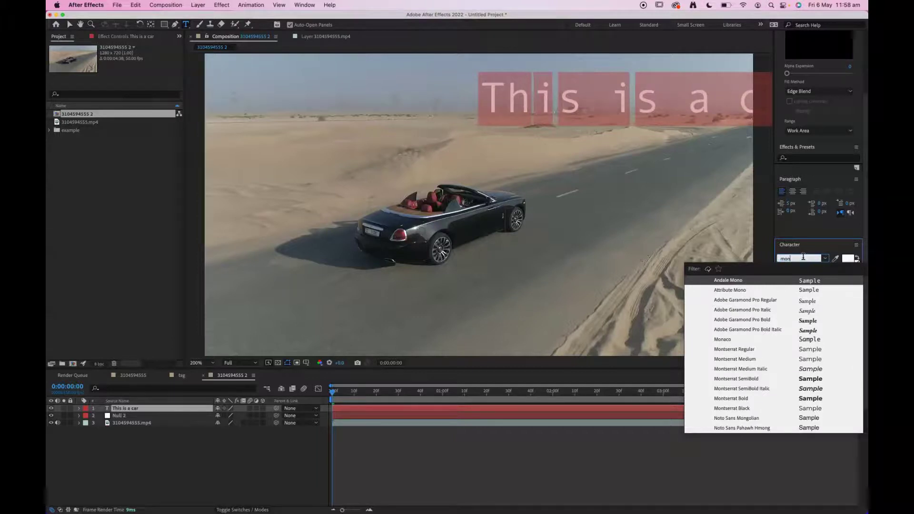
type("t")
left_click(748, 281)
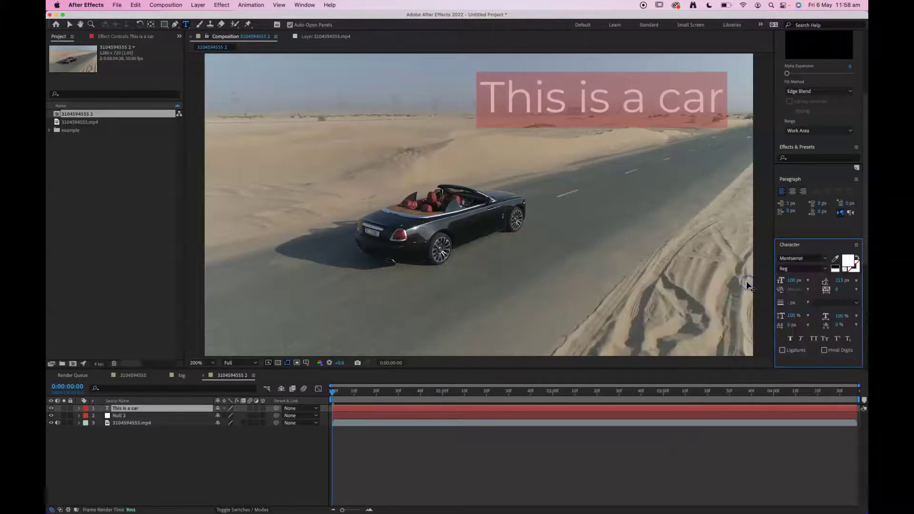
- Reduce the text size to 68 px and move the text to just above the car's hood
key("super+shift+comma")
key("super+shift+comma")
key("super+shift+comma")
key("super+shift+comma")
key("super+shift+comma")
key("super+shift+comma")
key("super+shift+comma")
key("super+shift+comma")
key("super+shift+comma")
key("super+shift+comma")
key("super+shift+comma")
key("super+shift+comma")
key("super+shift+comma")
key("super+shift+comma")
key("super+shift+comma")
key("super+shift+comma")
key("super+shift+comma")
key("super+shift+comma")
key("super+shift+comma")
key("super+shift+comma")
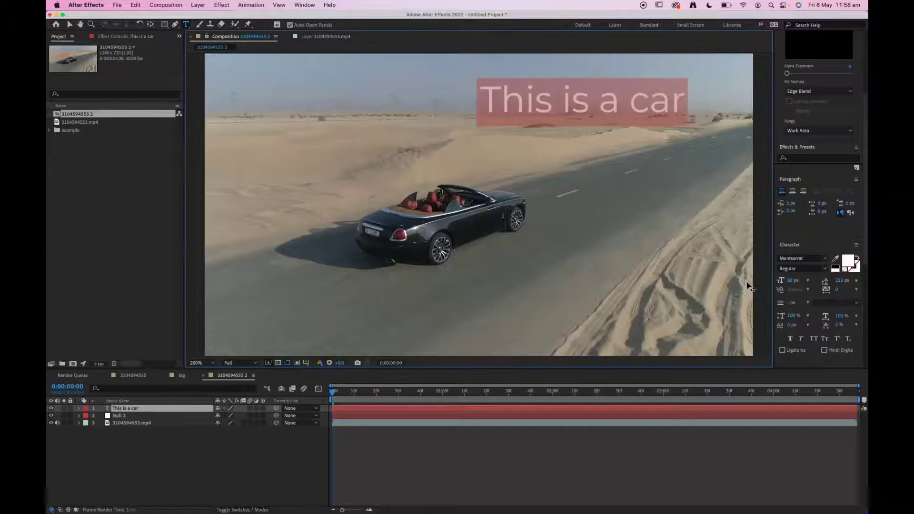
key("super+shift+comma")
key("super+shift+comma")
key("super+shift+comma")
key("super+shift+comma")
key("super+shift+comma")
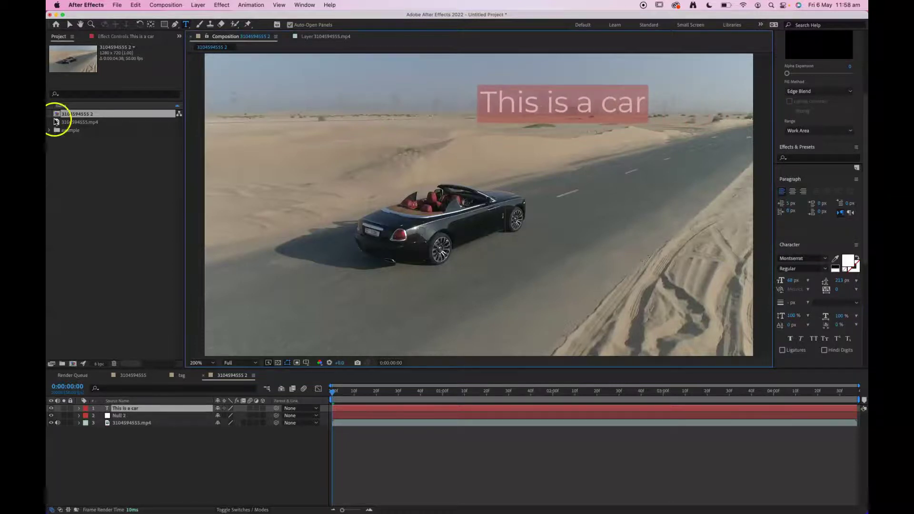
left_click(70, 25)
left_click_drag(527, 108, 530, 182)
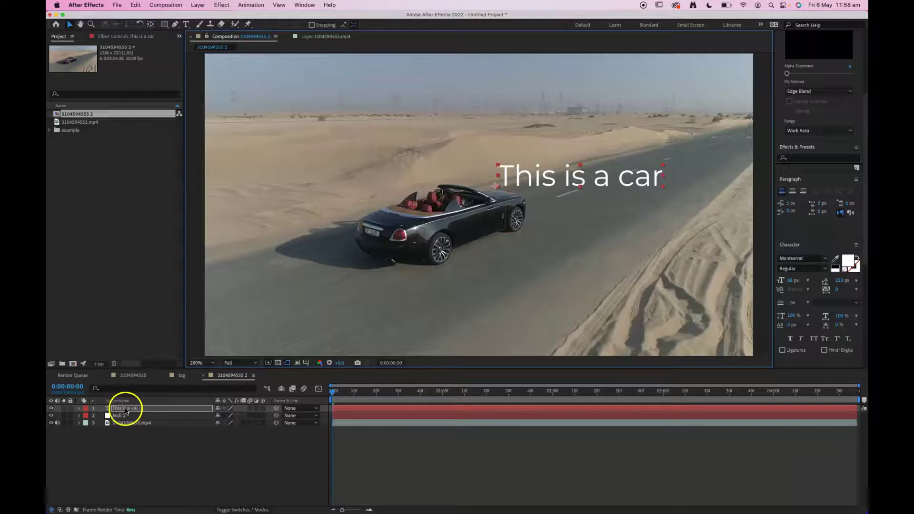
- Parent the text layer to Null 2 and play back the composition to check that the text follows the car
left_click(295, 409)
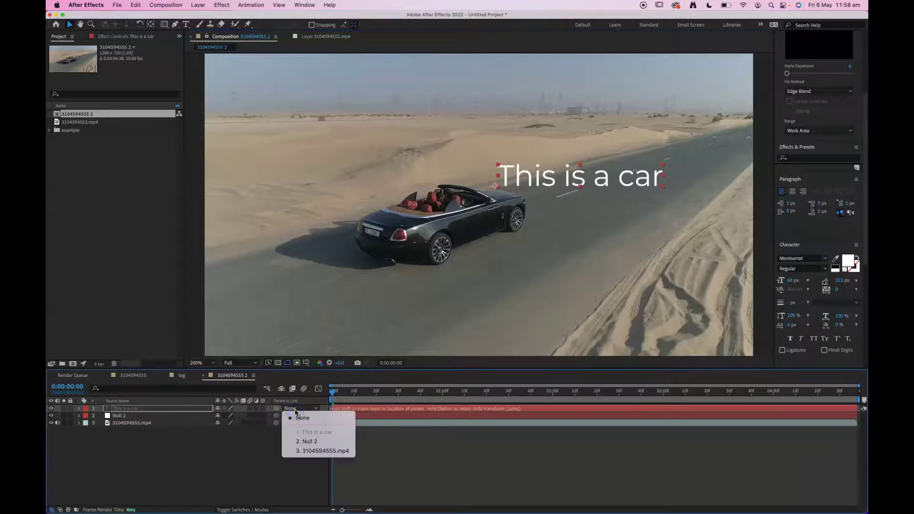
left_click(314, 445)
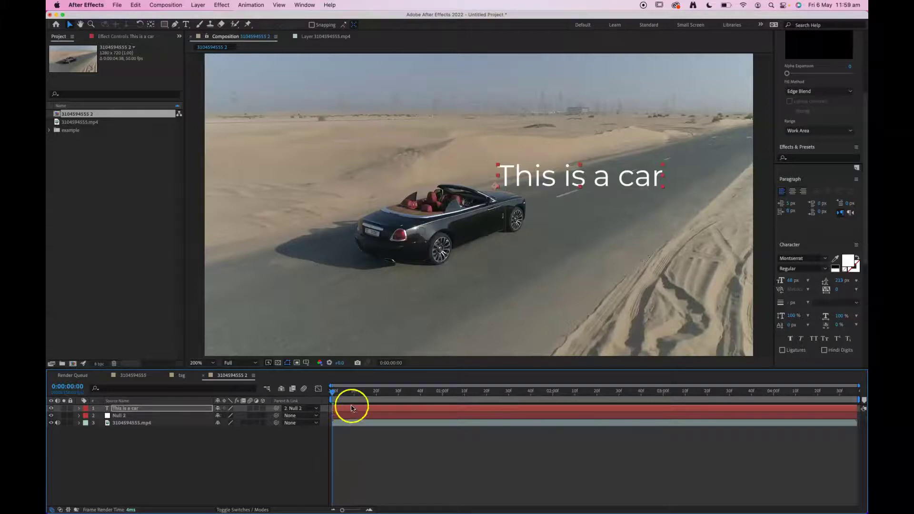
key("space")
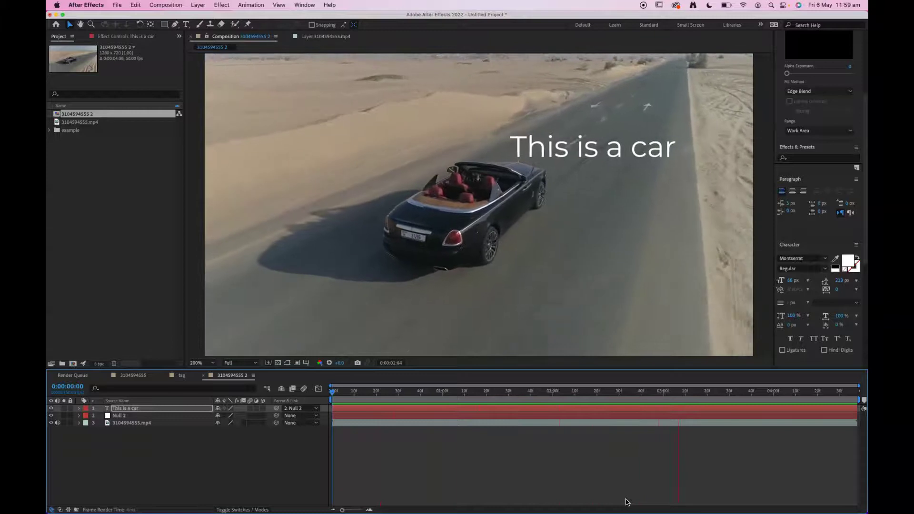
left_click(541, 476)
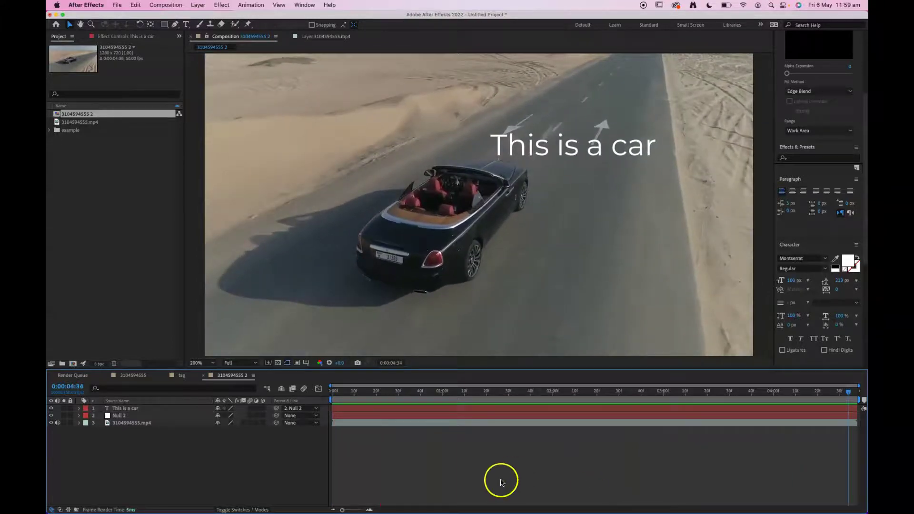
- Create a new composition from the 3104594555.mp4 footage and set the time to the first frame
left_click(93, 180)
left_click_drag(80, 124, 73, 364)
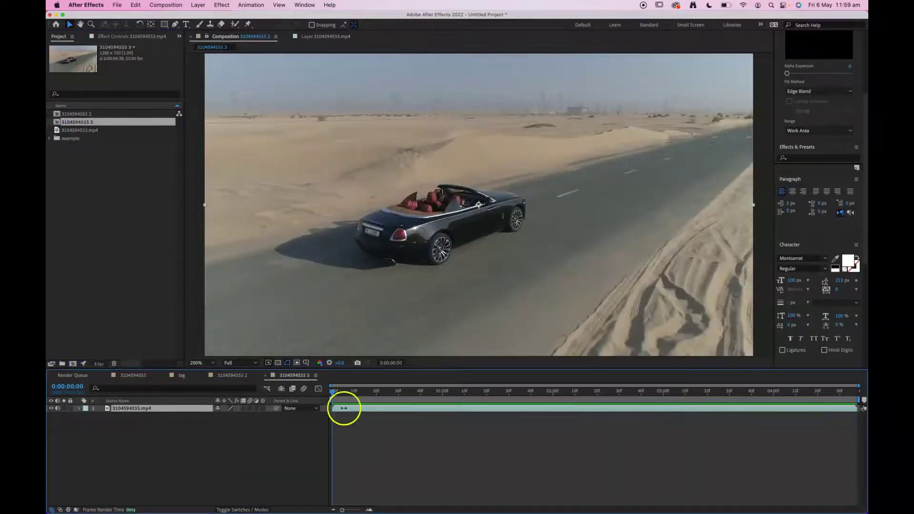
left_click_drag(365, 393, 304, 388)
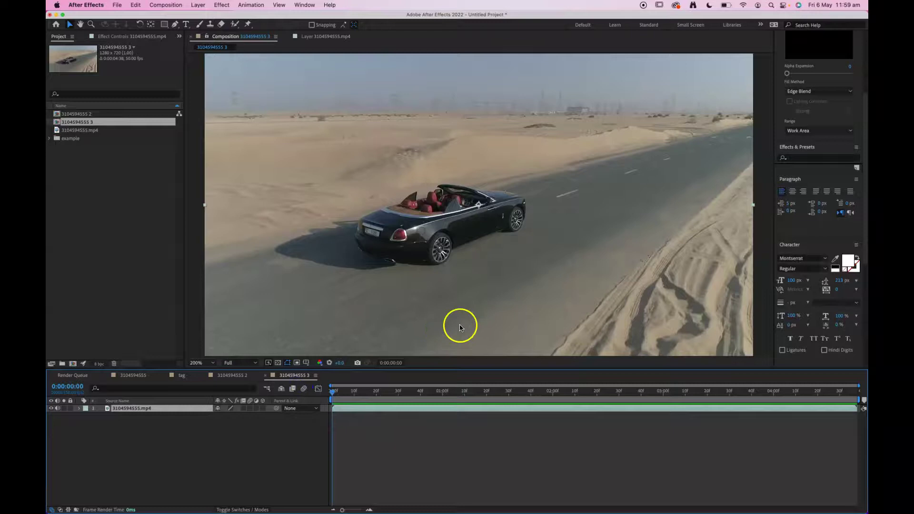
- Start a Track Motion tracker on the footage layer with Position, Rotation and Scale enabled
scroll(845, 209, "up", 10)
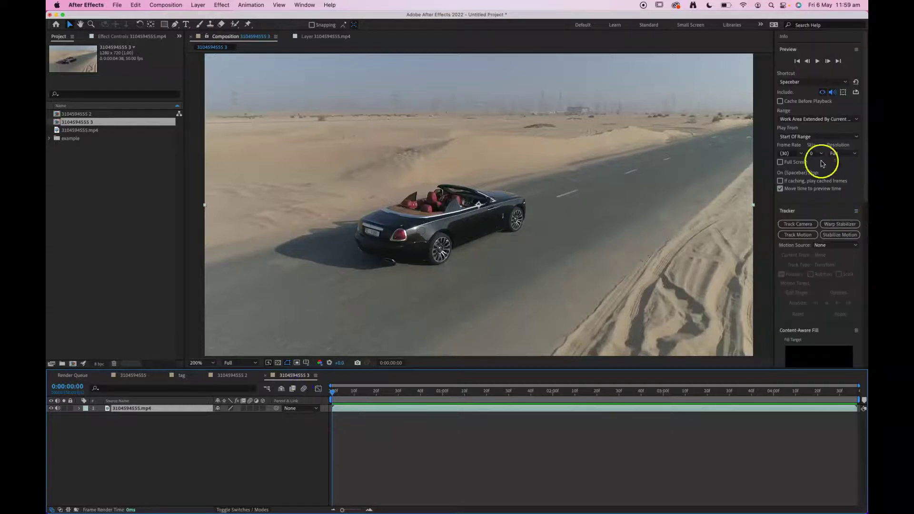
left_click(800, 235)
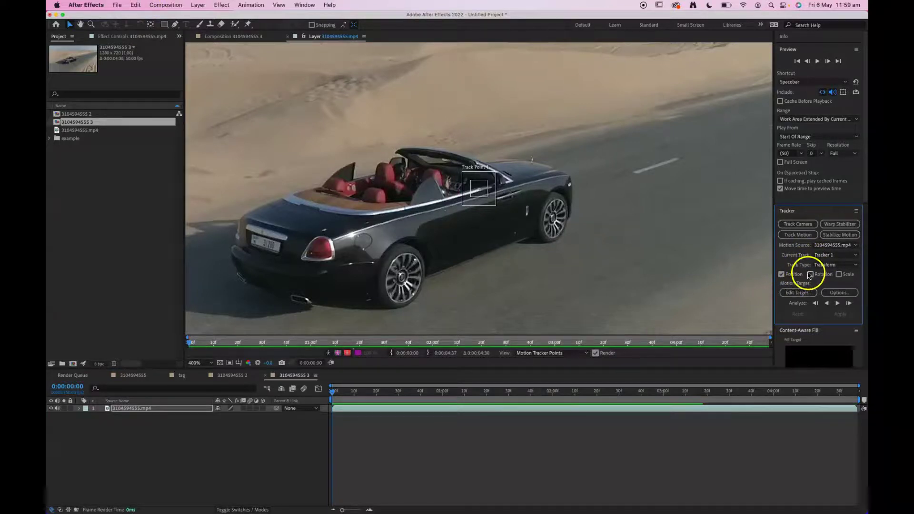
left_click(810, 275)
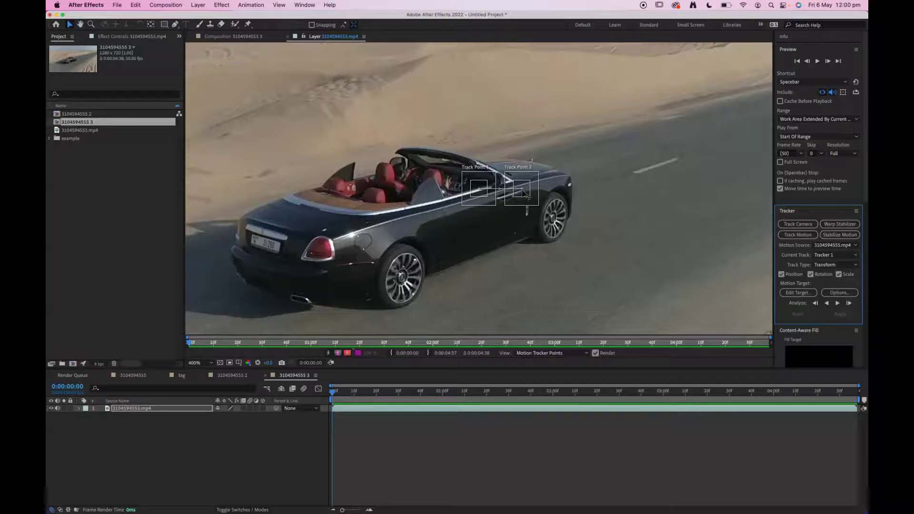
- Place the two track points at the ends of the chrome strip above the licence plate and shrink Track Point 1's feature and search regions
left_click_drag(484, 193, 252, 232)
left_click_drag(526, 195, 292, 248)
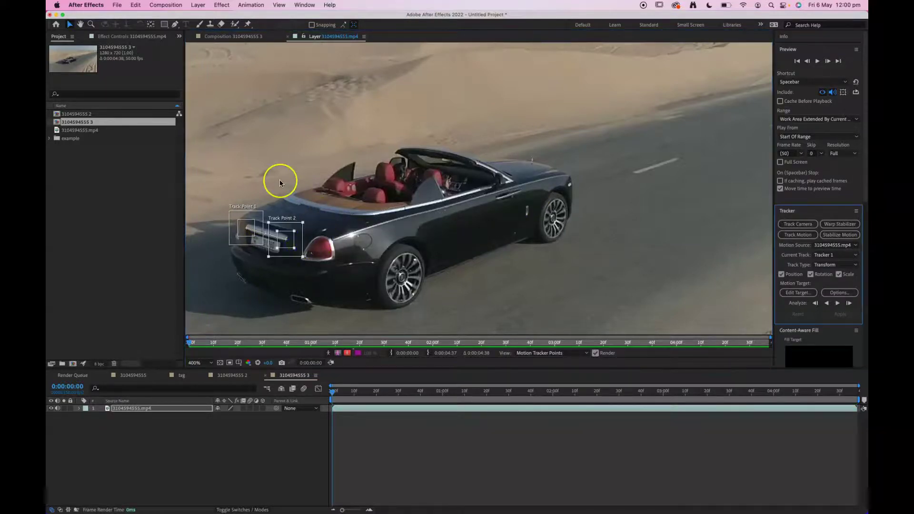
scroll(279, 179, "up", 2)
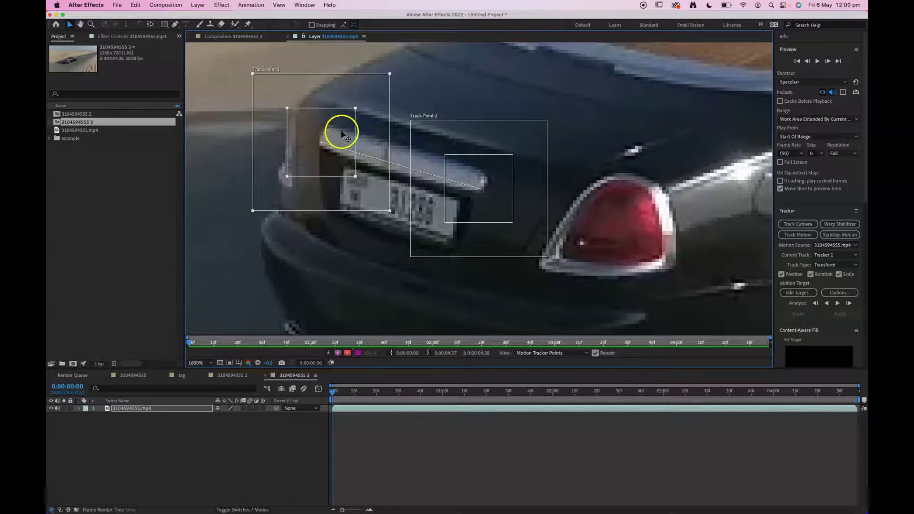
left_click_drag(355, 110, 333, 137)
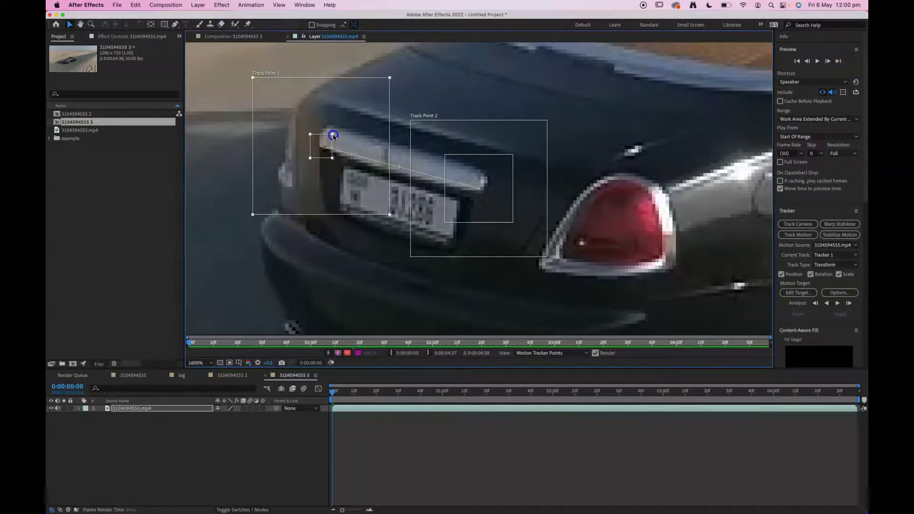
left_click_drag(390, 77, 350, 119)
- Shrink Track Point 2's feature and search regions around the chrome strip's right end and fine-tune its position
left_click(503, 182)
left_click_drag(516, 158, 496, 170)
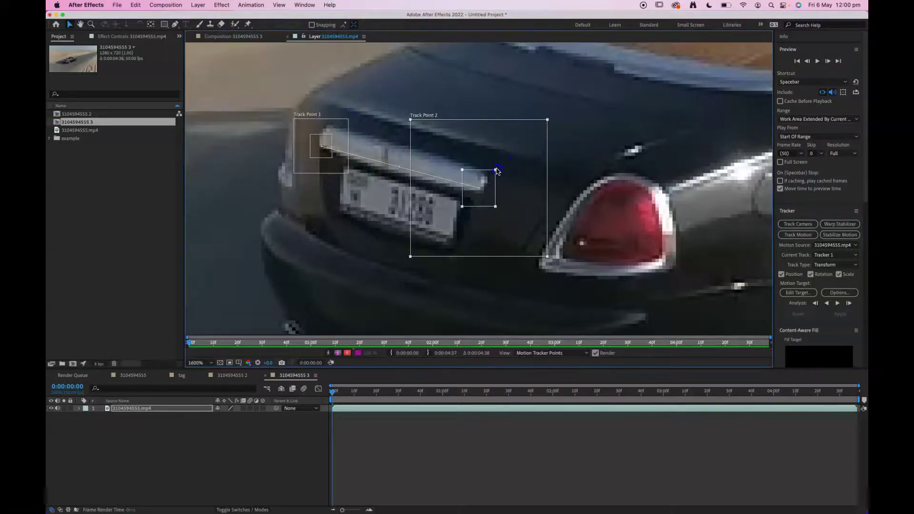
left_click_drag(487, 182, 484, 187)
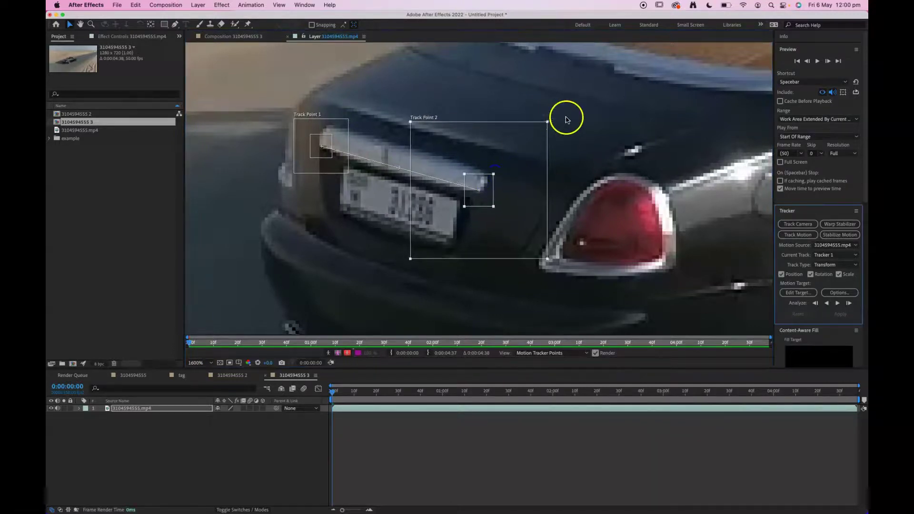
left_click_drag(548, 122, 510, 160)
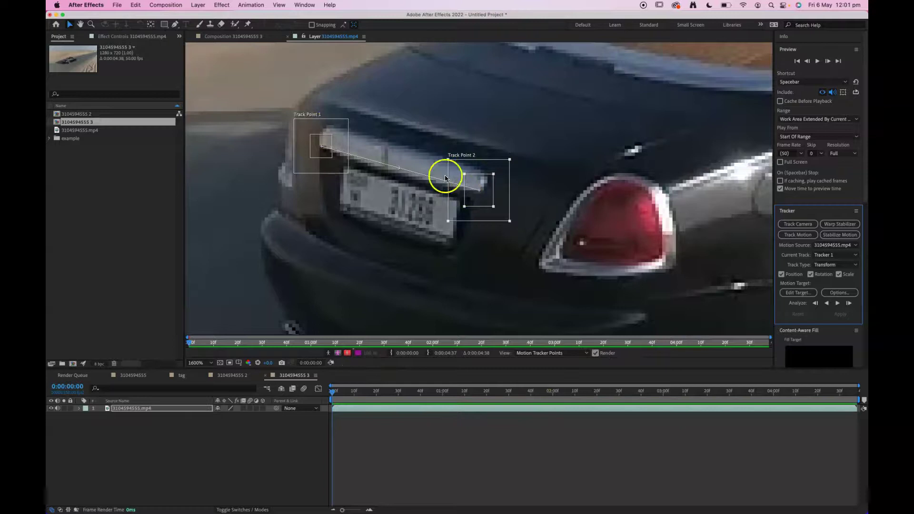
- Analyze both track points forward through the clip and scrub back to the first frame to review their paths
left_click(838, 304)
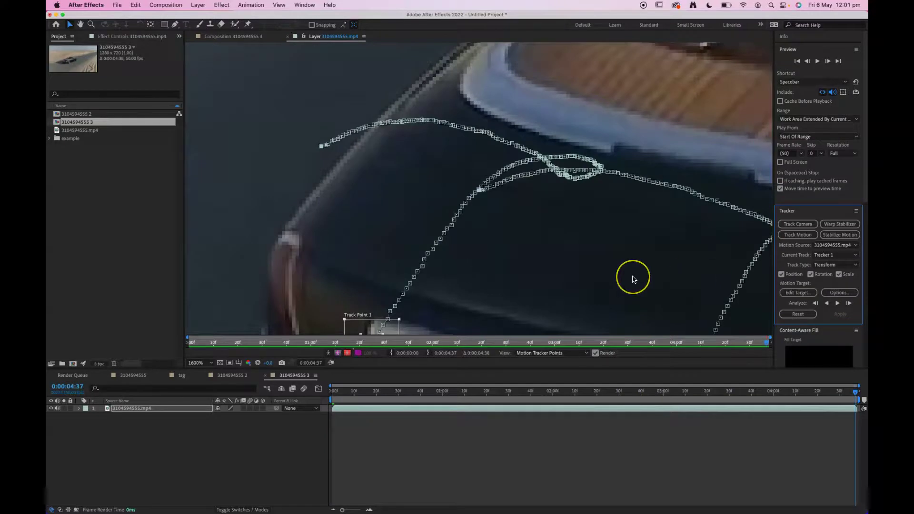
scroll(634, 279, "down", 2)
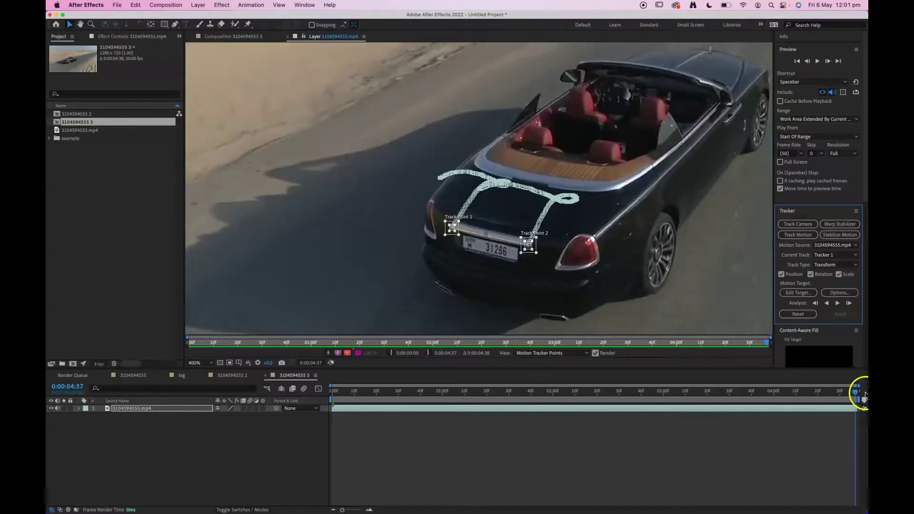
left_click_drag(852, 394, 206, 369)
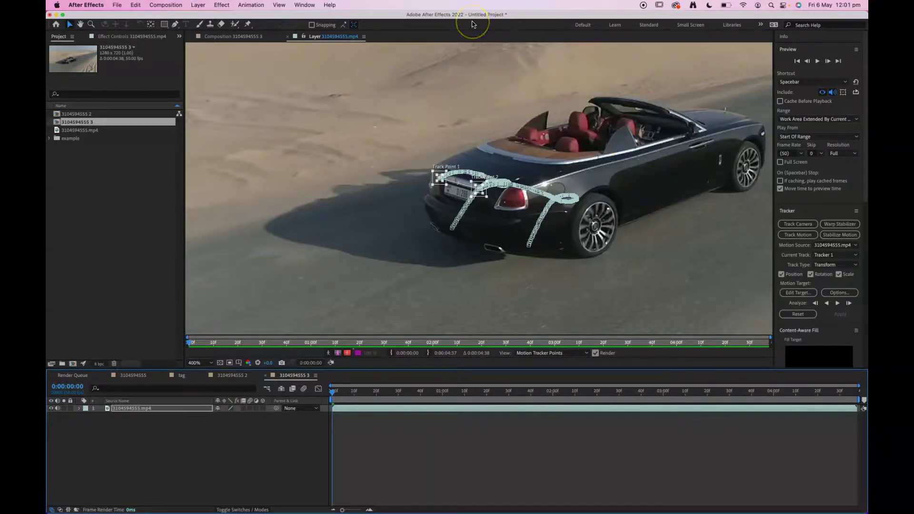
- Add a null object layer to the new composition
left_click(195, 5)
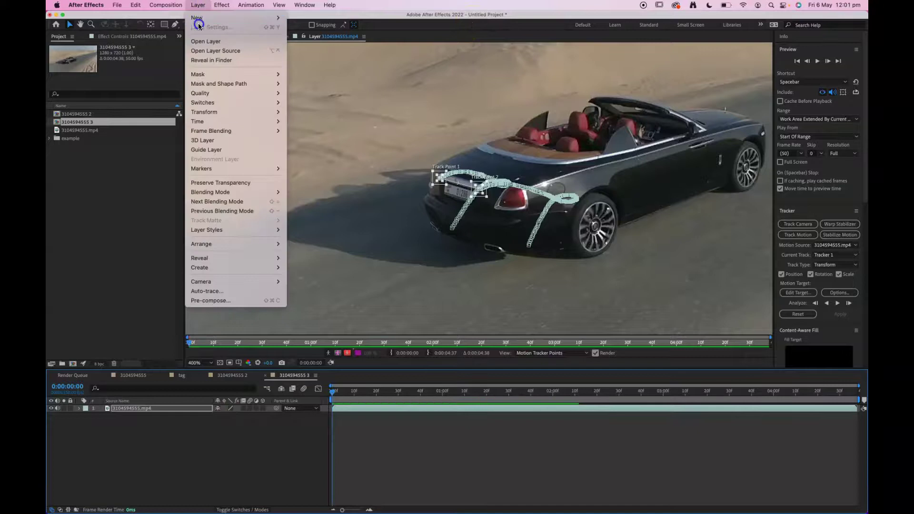
mouse_move(238, 17)
left_click(310, 55)
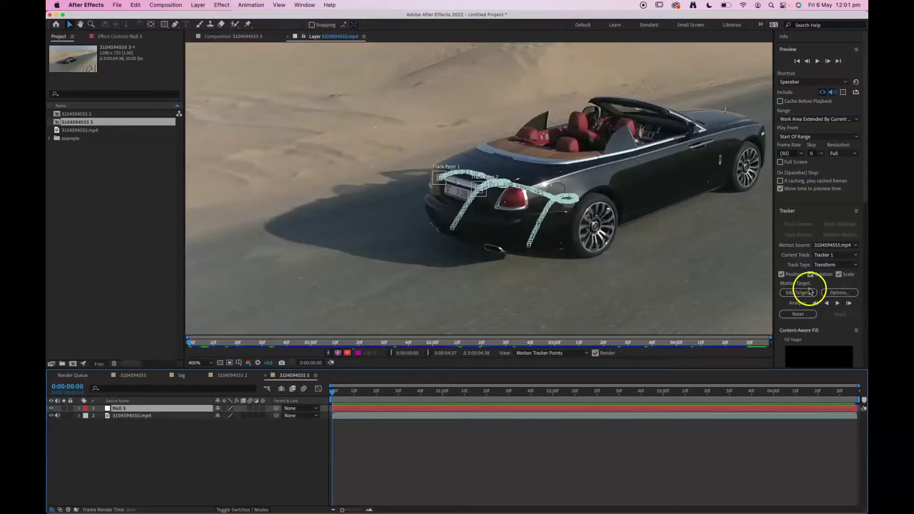
- Apply the two-point tracking data to Null 3 in X and Y and play through the clip to check the null's motion
left_click(798, 293)
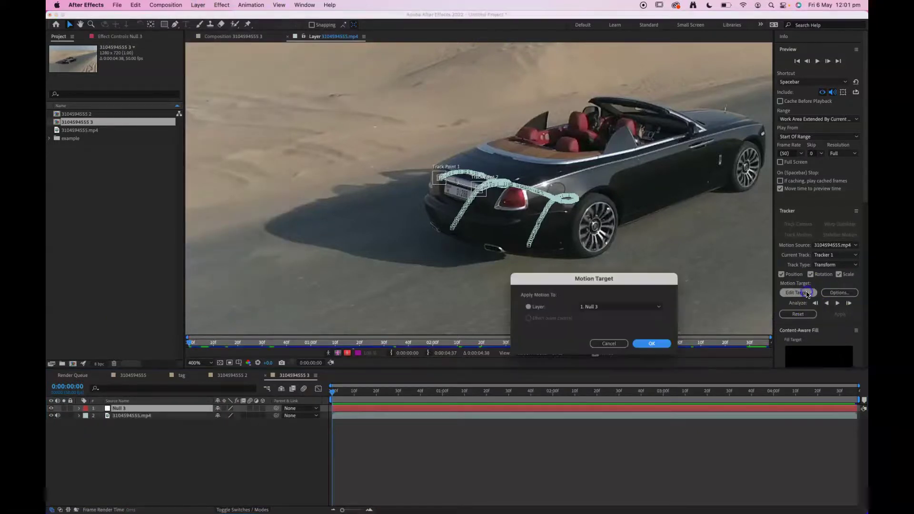
left_click(652, 344)
left_click(843, 314)
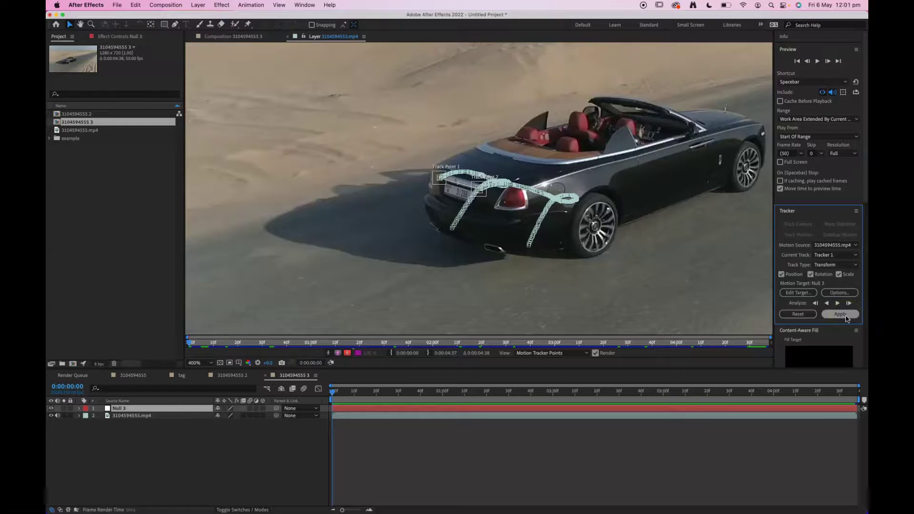
left_click(846, 317)
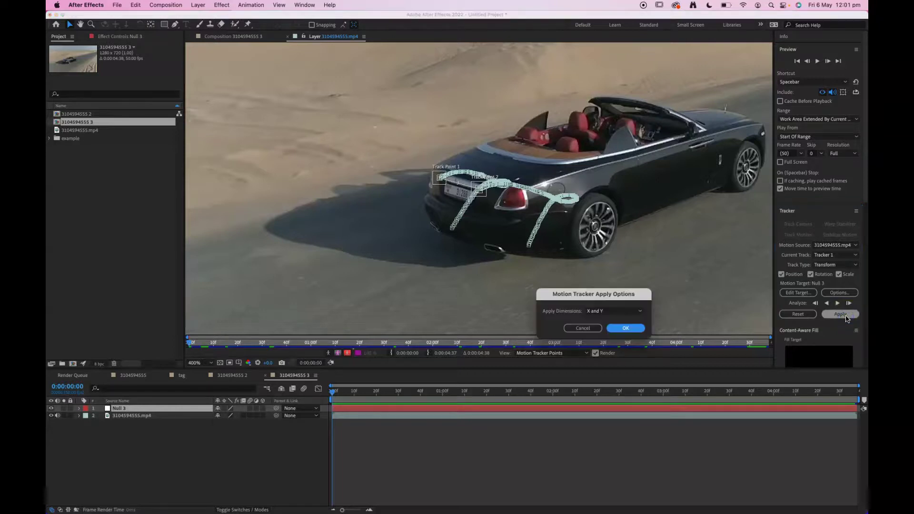
left_click(623, 328)
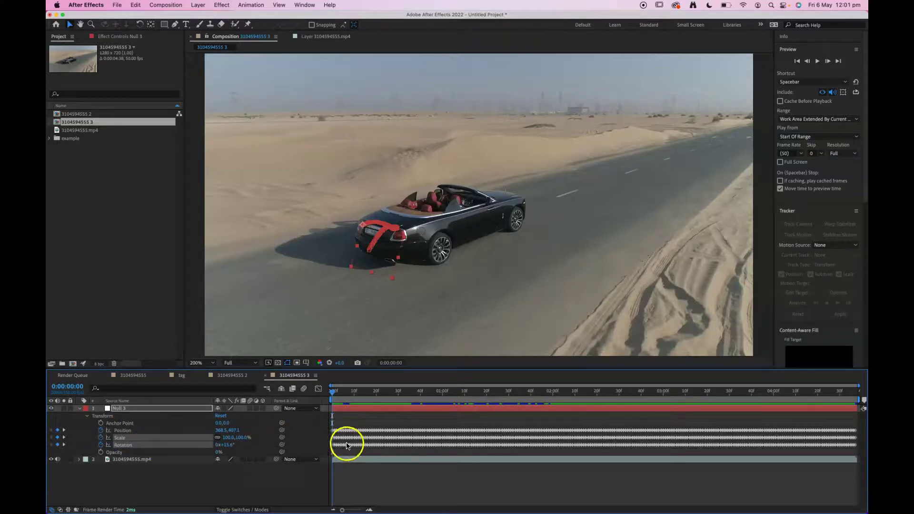
left_click_drag(333, 391, 514, 388)
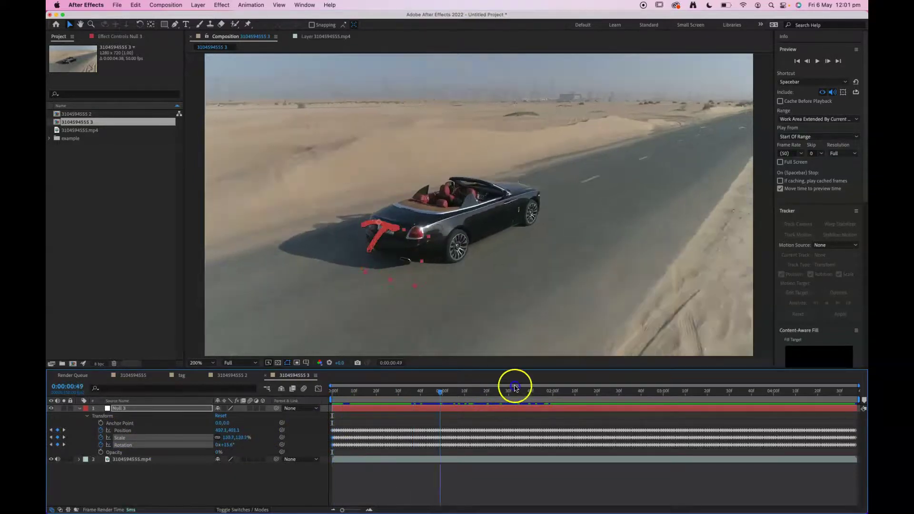
key("space")
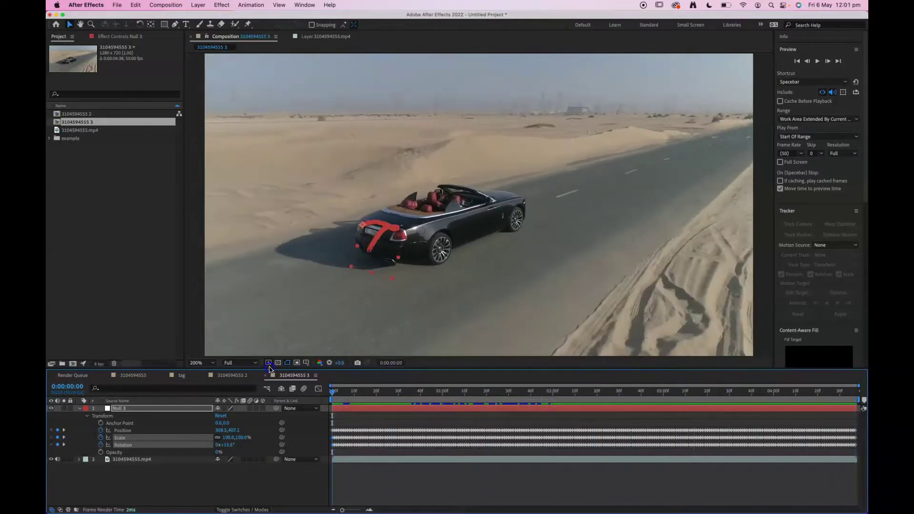
- Add the text CAR above the car and set its Montserrat font style to Black
left_click(79, 408)
left_click(185, 24)
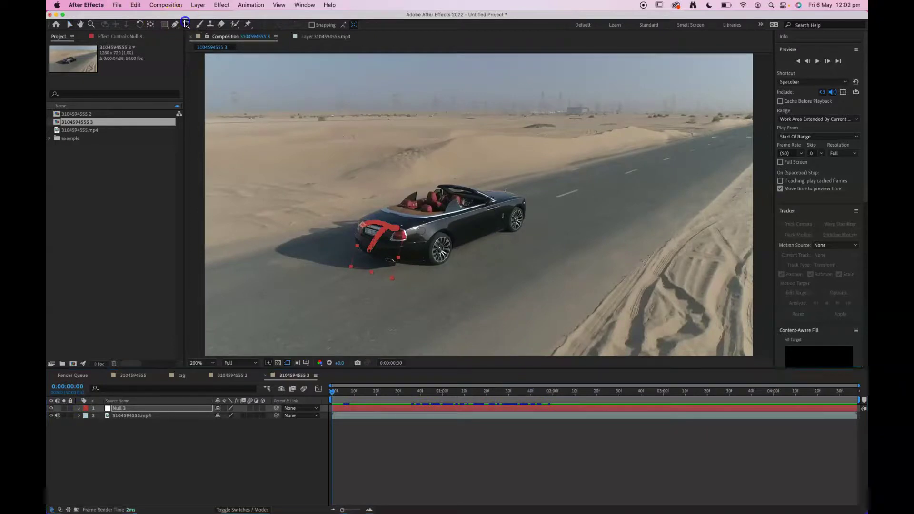
left_click(358, 155)
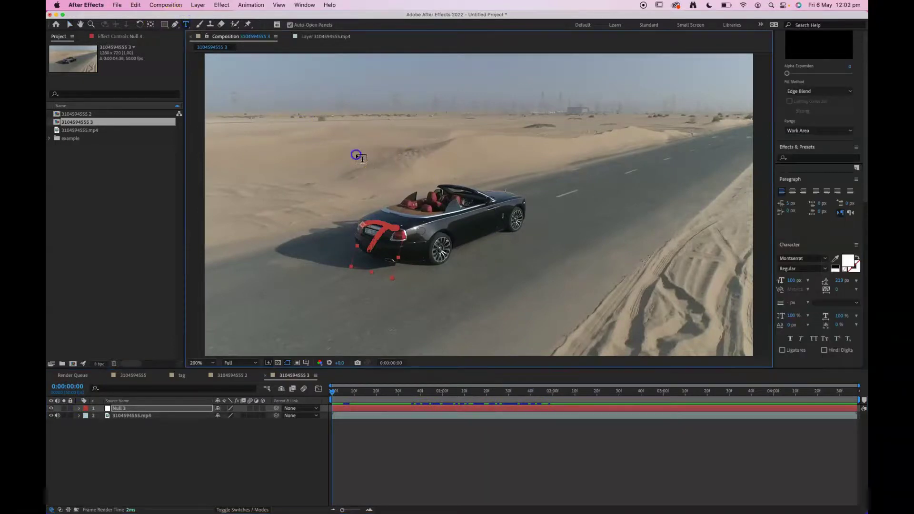
type("CAR")
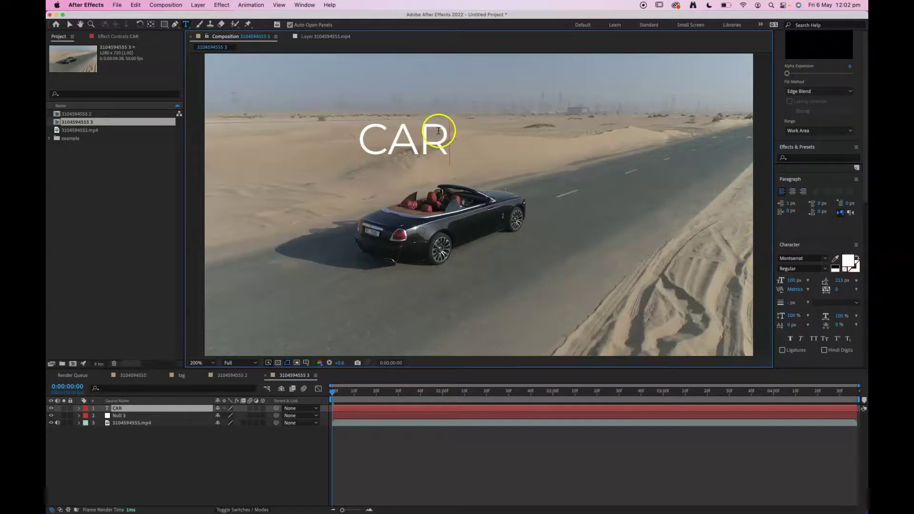
left_click_drag(438, 130, 337, 135)
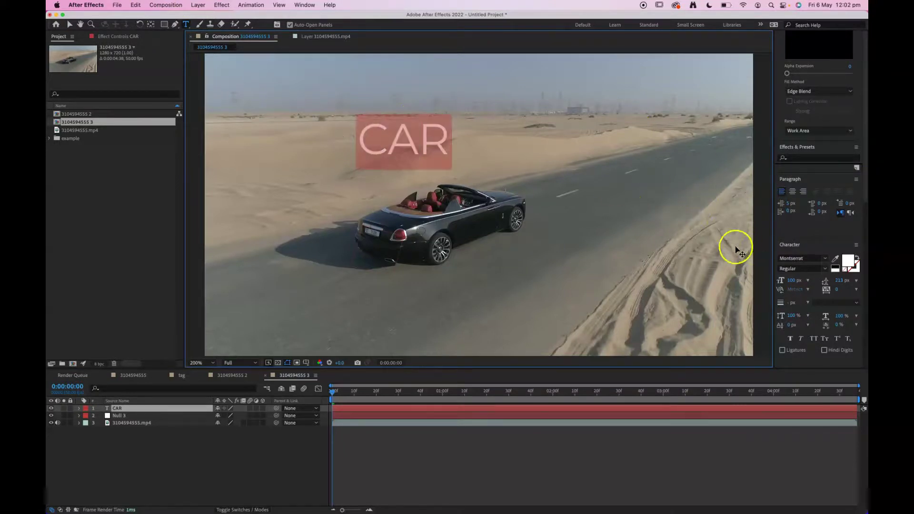
left_click(825, 272)
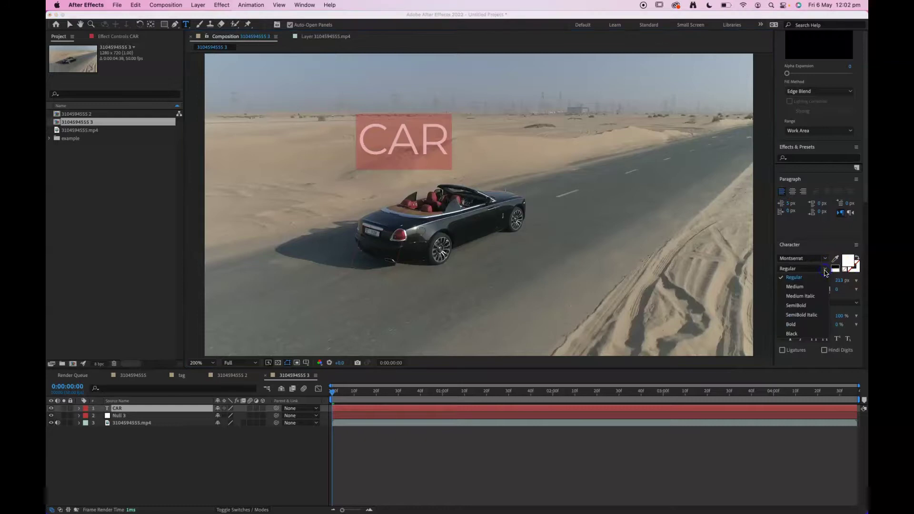
left_click(813, 335)
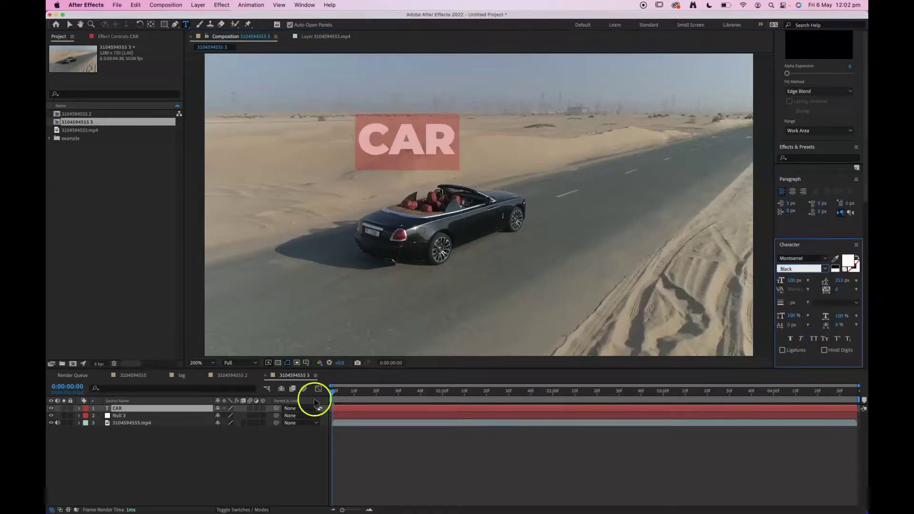
- Make the CAR text layer 3D and rotate it to match the car's angle, with an orientation of about 13.5°, 32.4°, 359.8°
mouse_move(49, 512)
left_click(263, 409)
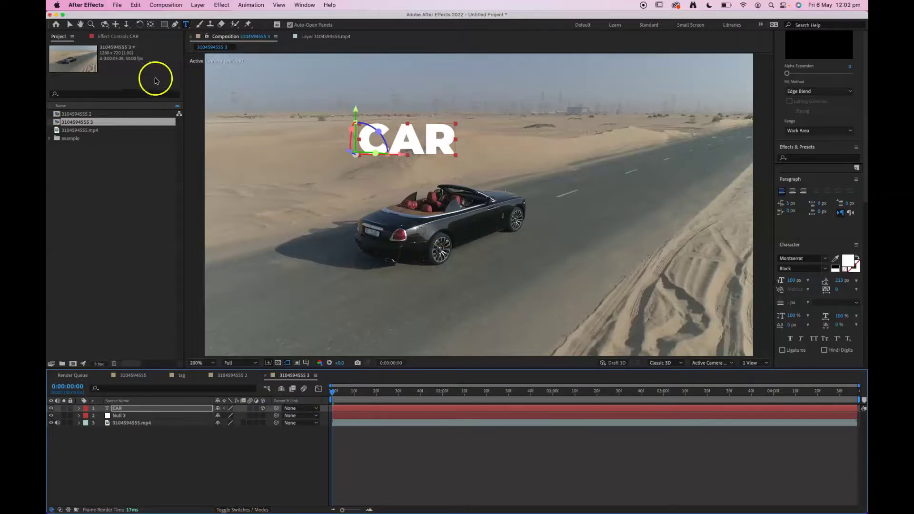
left_click(69, 25)
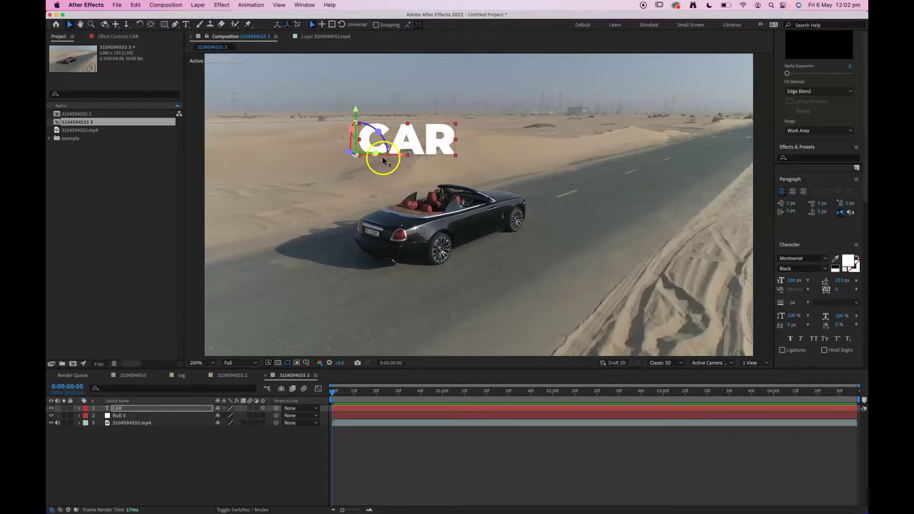
left_click_drag(378, 153, 367, 158)
left_click_drag(362, 124, 355, 153)
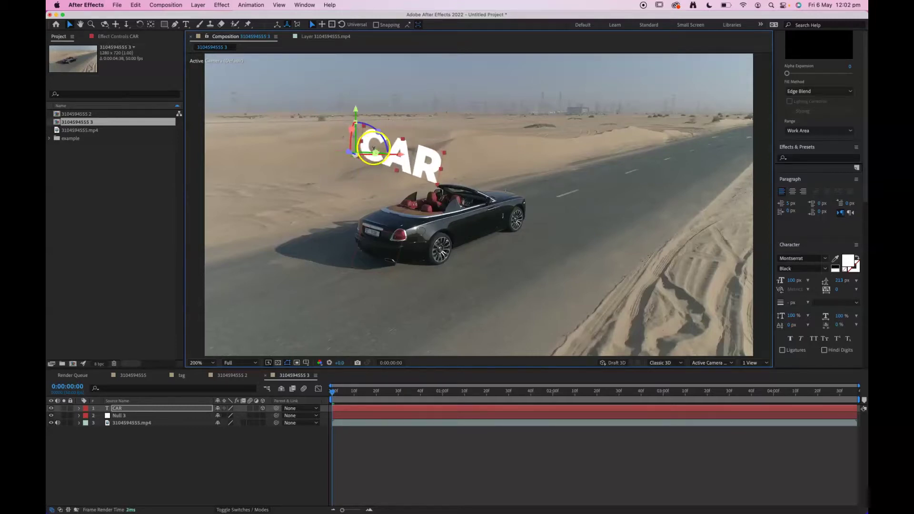
left_click_drag(379, 135, 378, 132)
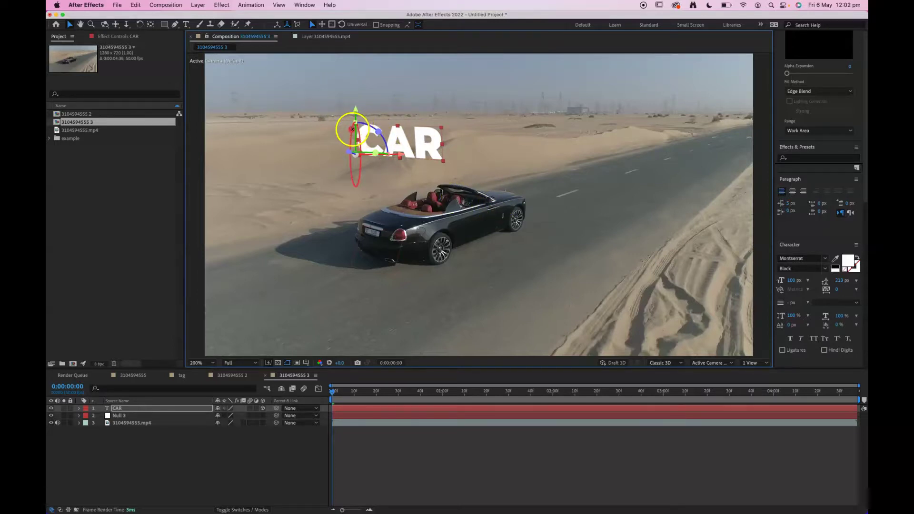
left_click_drag(376, 152, 377, 151)
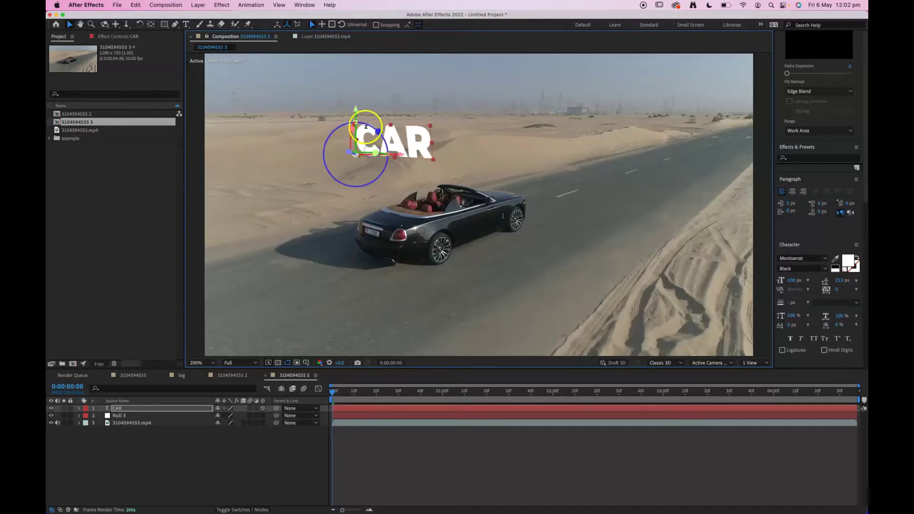
left_click_drag(357, 157, 378, 128)
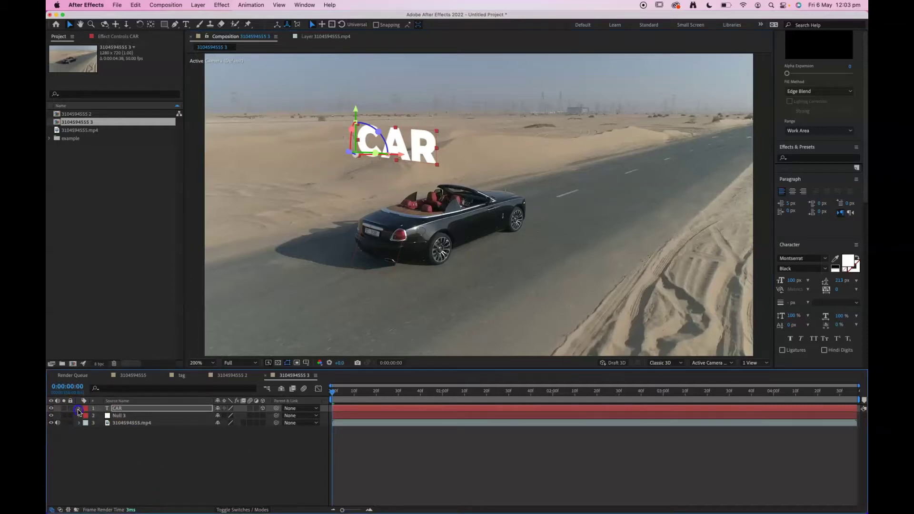
left_click(79, 409)
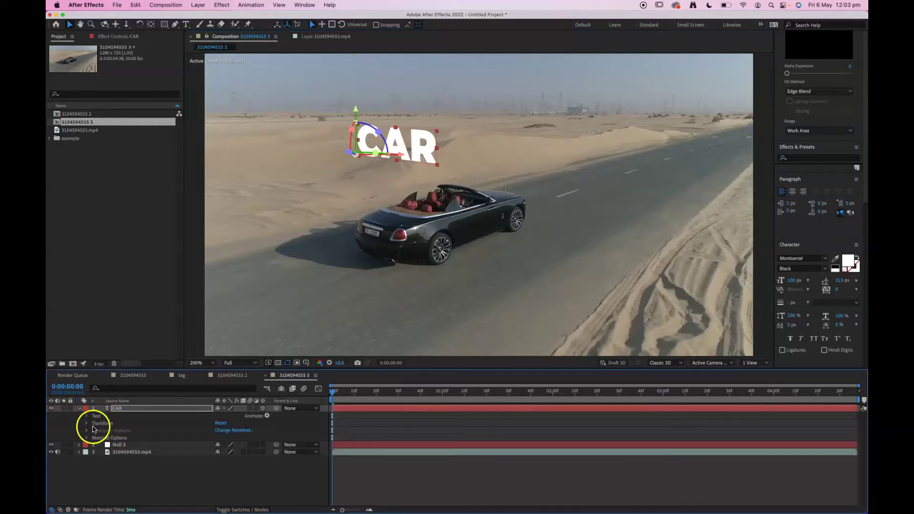
left_click(86, 424)
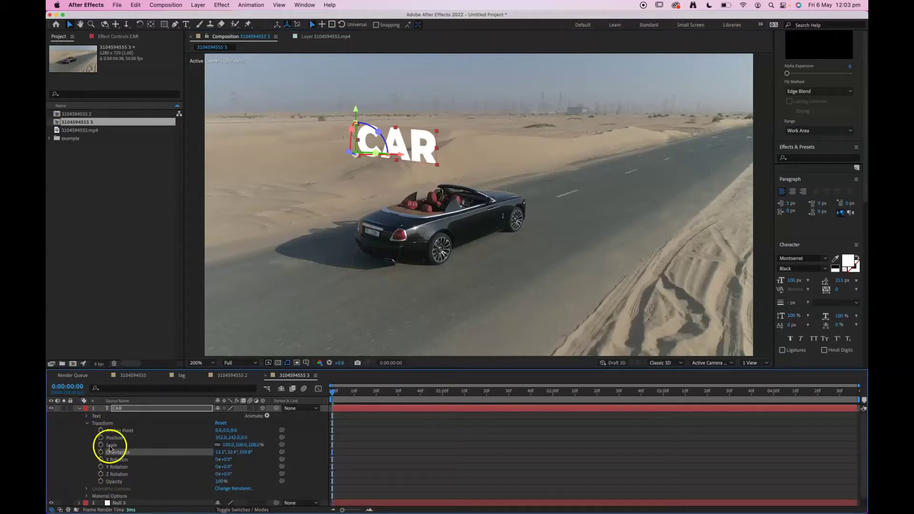
left_click(79, 409)
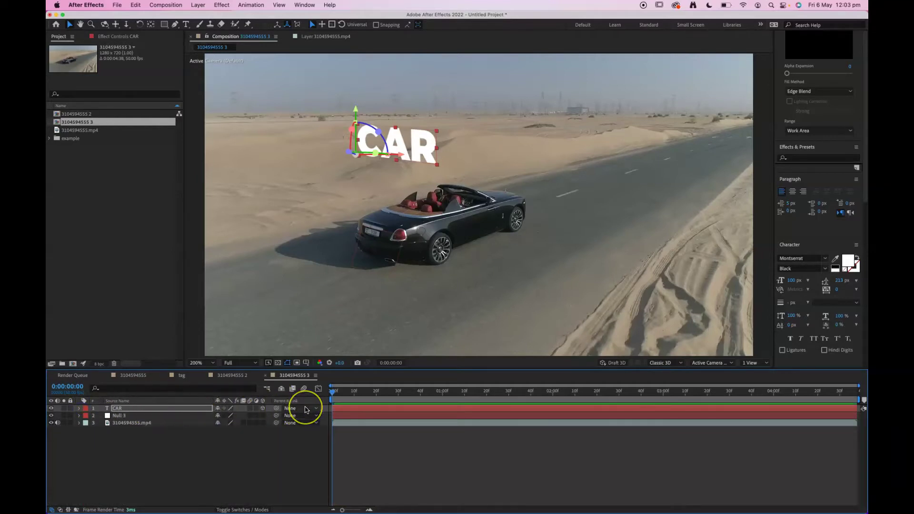
- Parent the CAR text layer to Null 3 and play the composition from the first frame to check that it follows the car
left_click(306, 410)
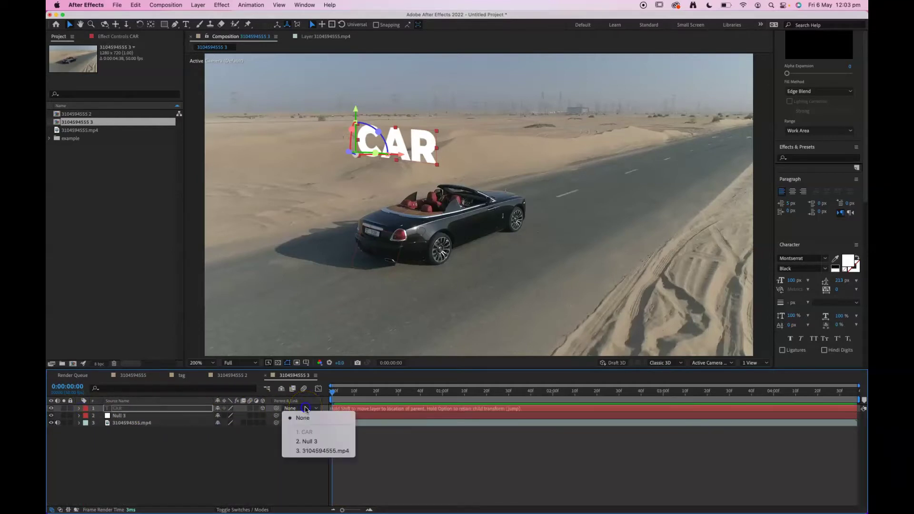
left_click(307, 442)
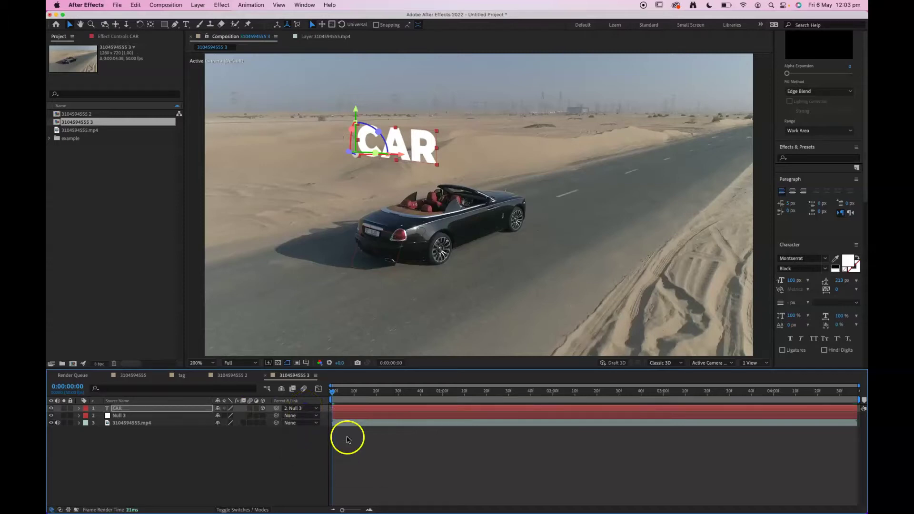
left_click(341, 395)
left_click_drag(342, 396, 138, 395)
key("comma")
key("space")
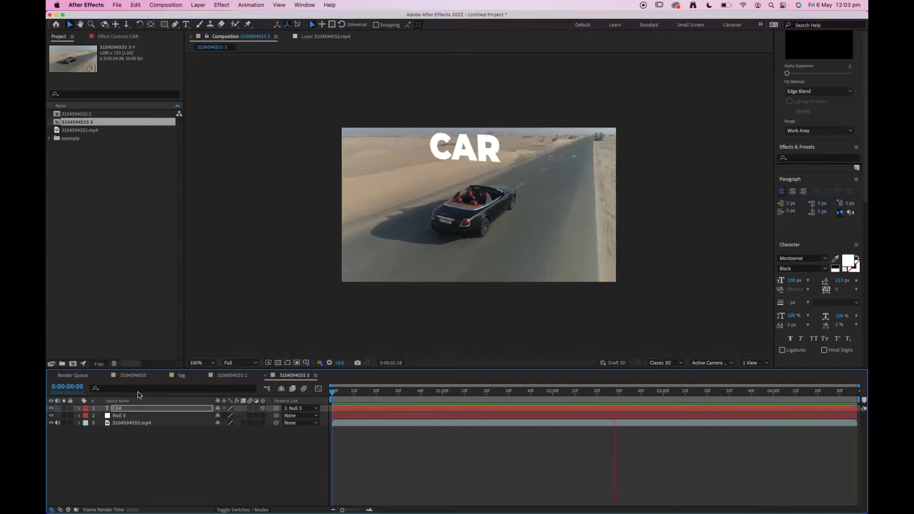
key("space")
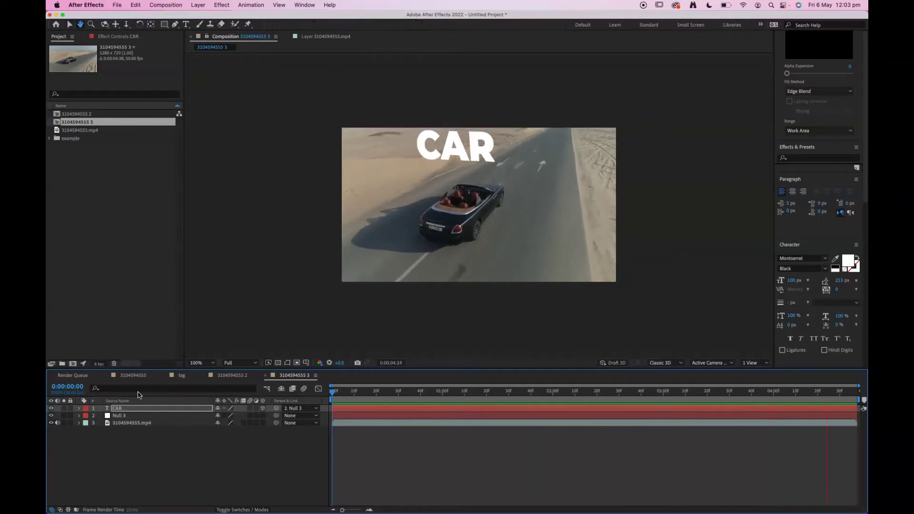
- Lower the CAR text closer to the car by setting its Y position to about -123.6, and preview the animation
left_click_drag(341, 392, 328, 392)
left_click(115, 409)
key("p")
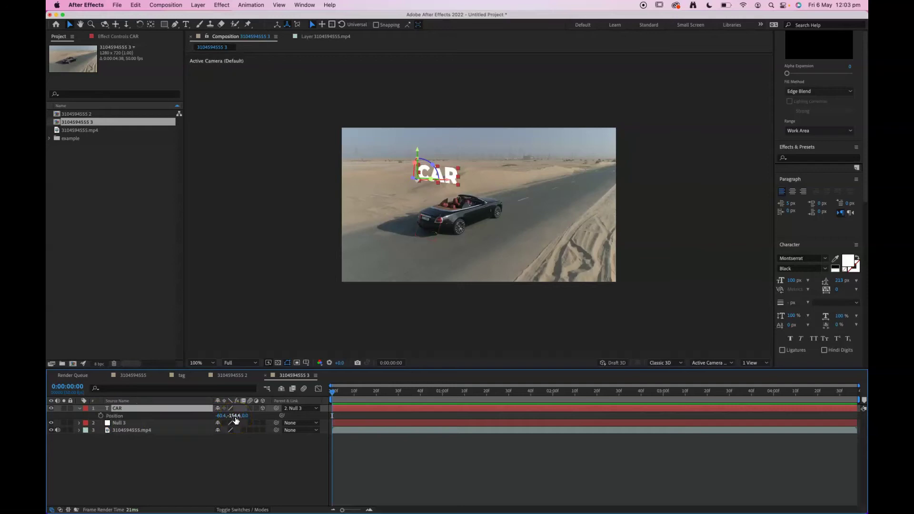
left_click(88, 415)
left_click_drag(237, 416, 252, 418)
left_click(253, 424)
key("space")
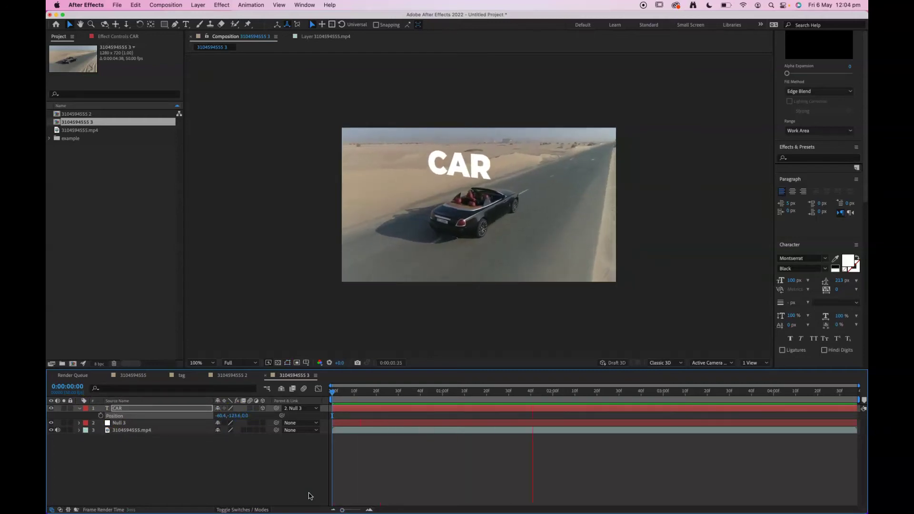